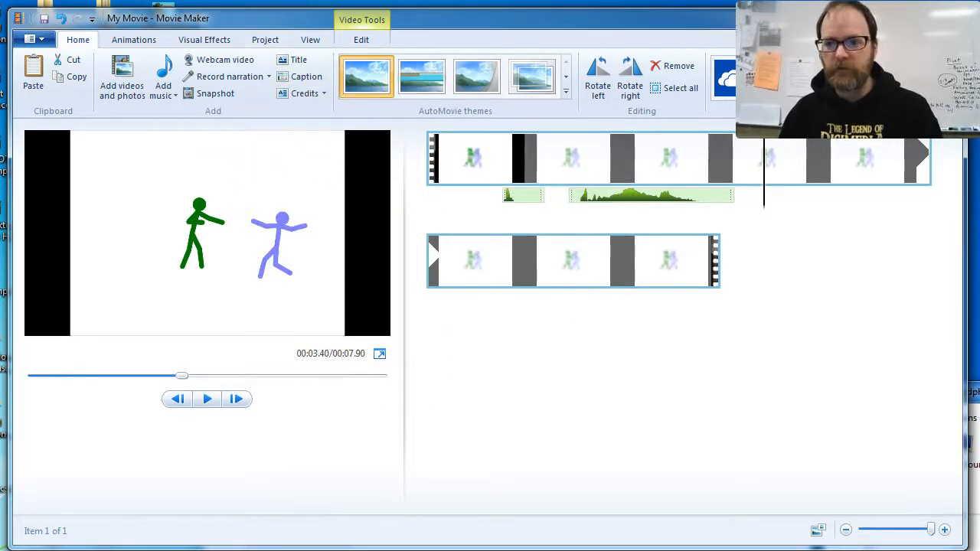
- Open the Falling Forever Sound FX Practice Files folder from the desktop and show its sound files alongside the movie project
left_click_drag(166, 19, 293, 11)
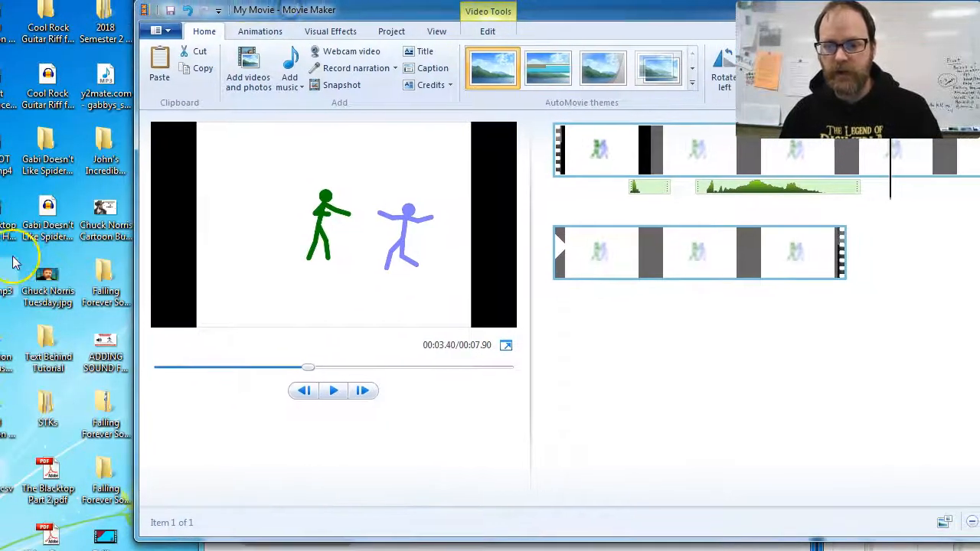
double_click(106, 481)
left_click_drag(404, 48, 366, 288)
left_click_drag(310, 9, 289, 23)
left_click(459, 548)
left_click_drag(400, 273, 723, 258)
double_click(672, 343)
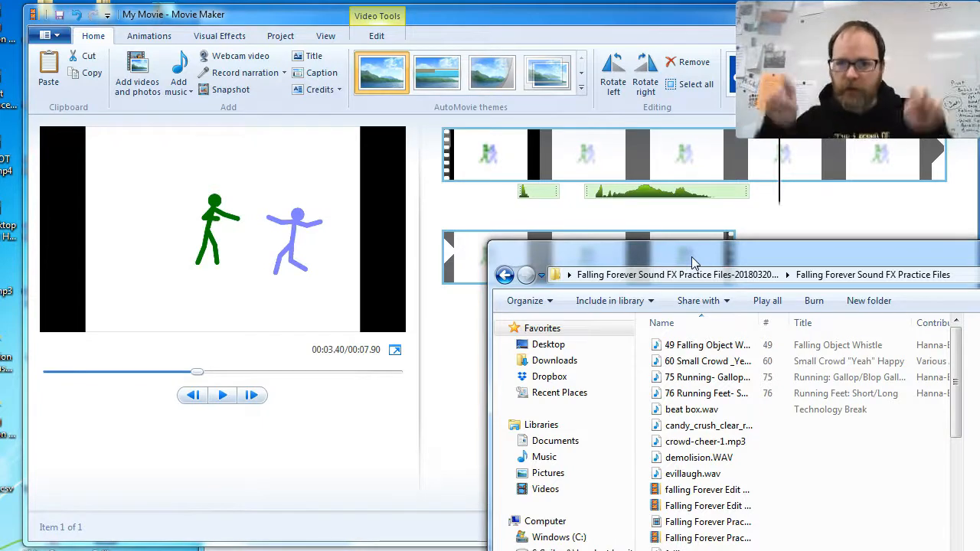
left_click(670, 239)
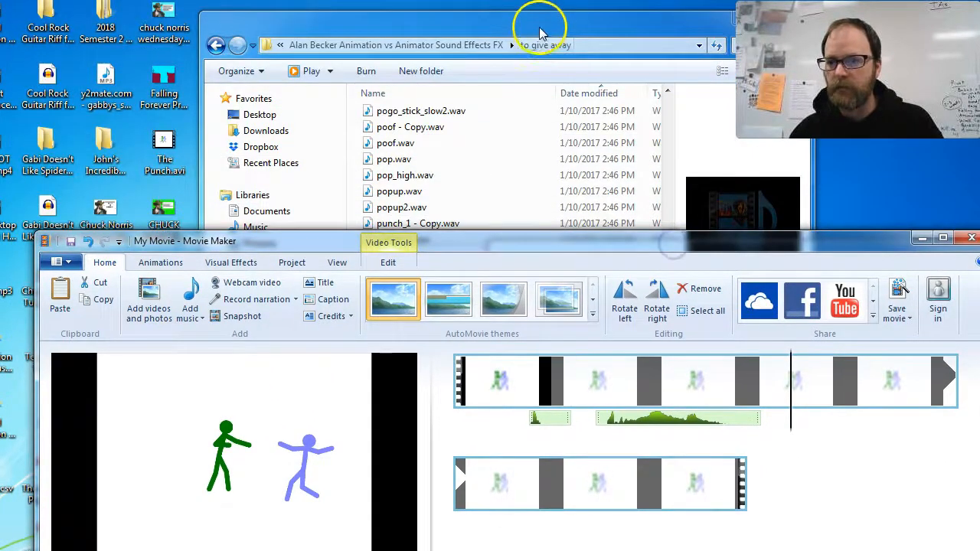
left_click_drag(553, 26, 557, 263)
left_click(215, 46)
right_click(220, 41)
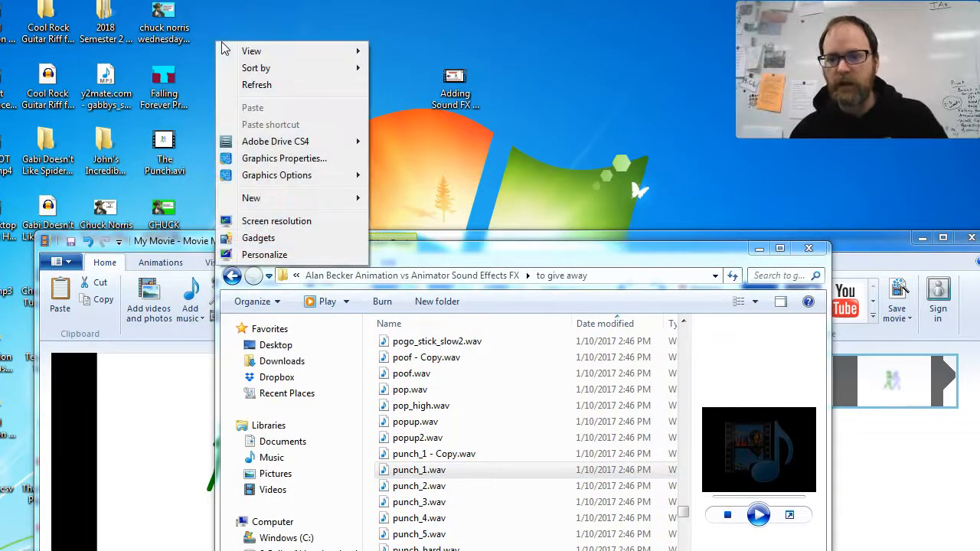
mouse_move(274, 204)
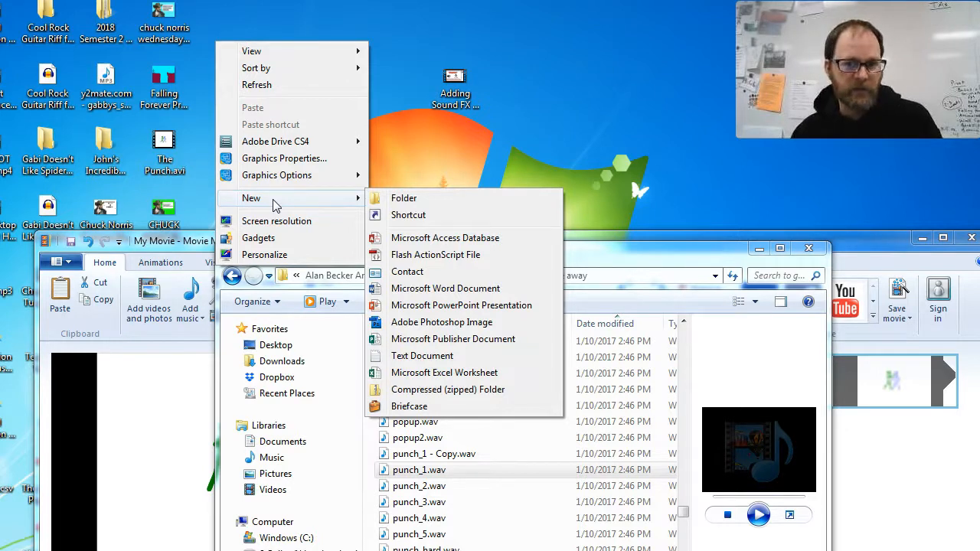
- Browse to the Period 6 - Semester 2 folder inside _Classes Work on the H: network drive
left_click_drag(225, 0, 227, 44)
double_click(217, 28)
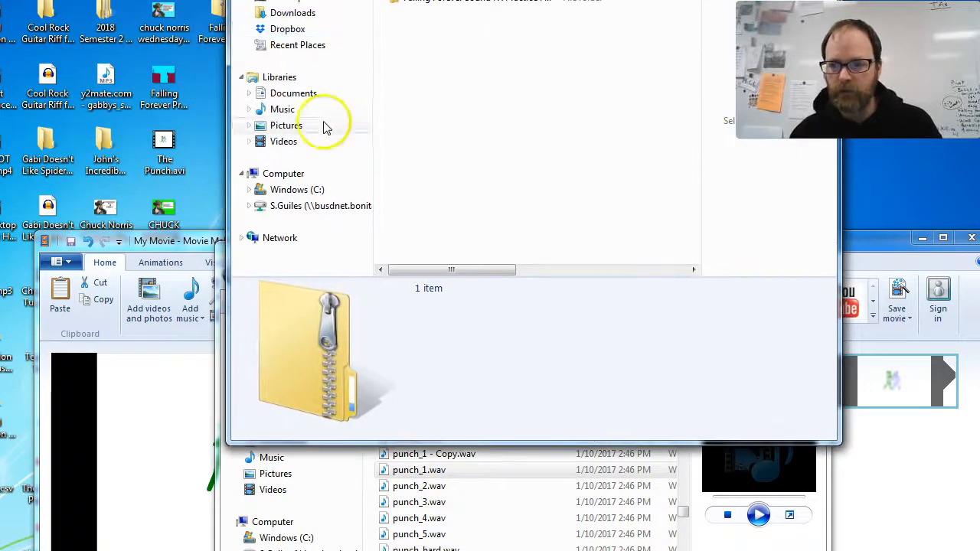
left_click(300, 206)
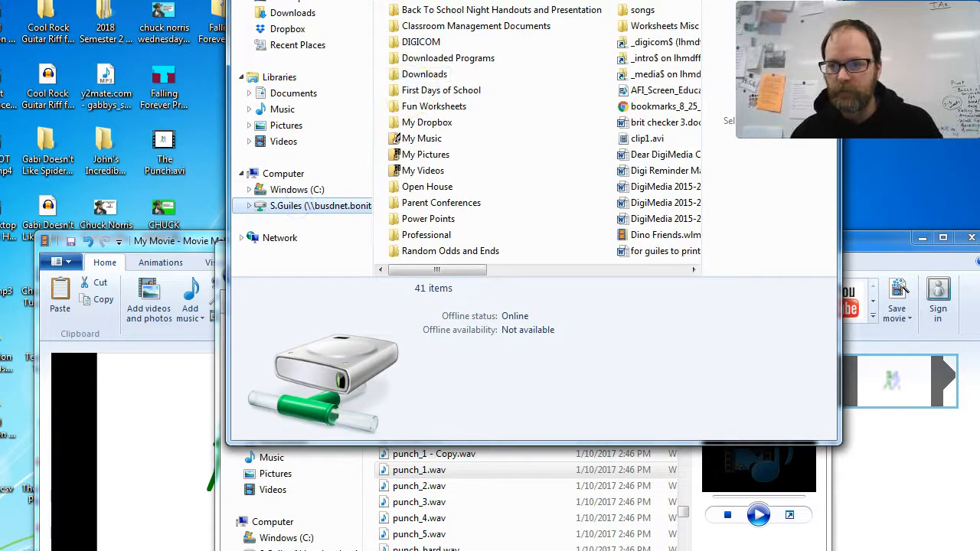
double_click(387, 84)
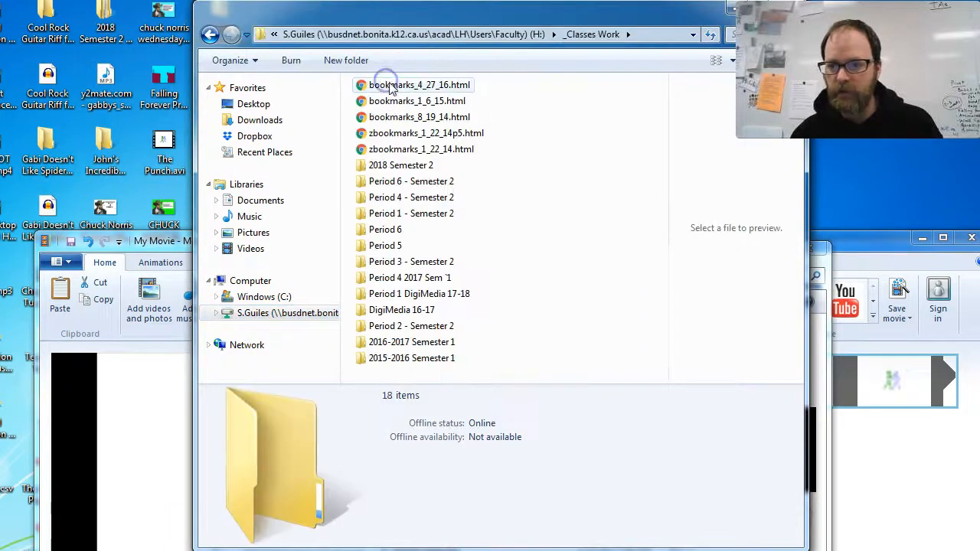
double_click(410, 184)
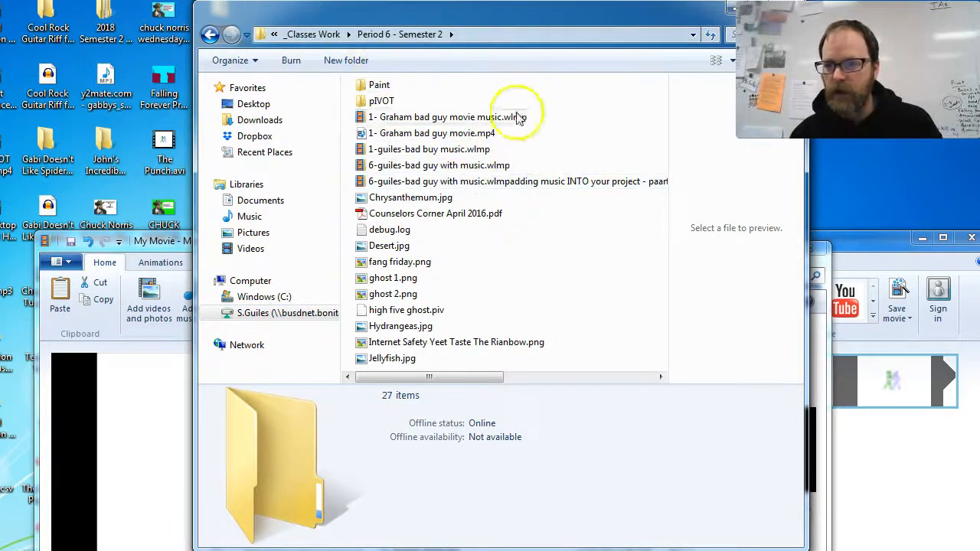
- Create a new folder named Sound FX in the Period 6 - Semester 2 folder
left_click_drag(489, 14, 373, 48)
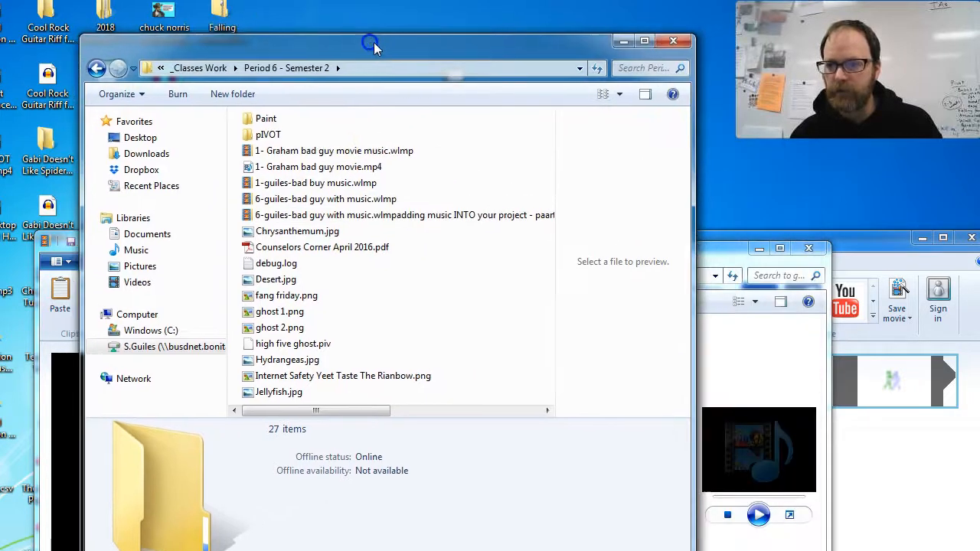
right_click(480, 140)
mouse_move(515, 293)
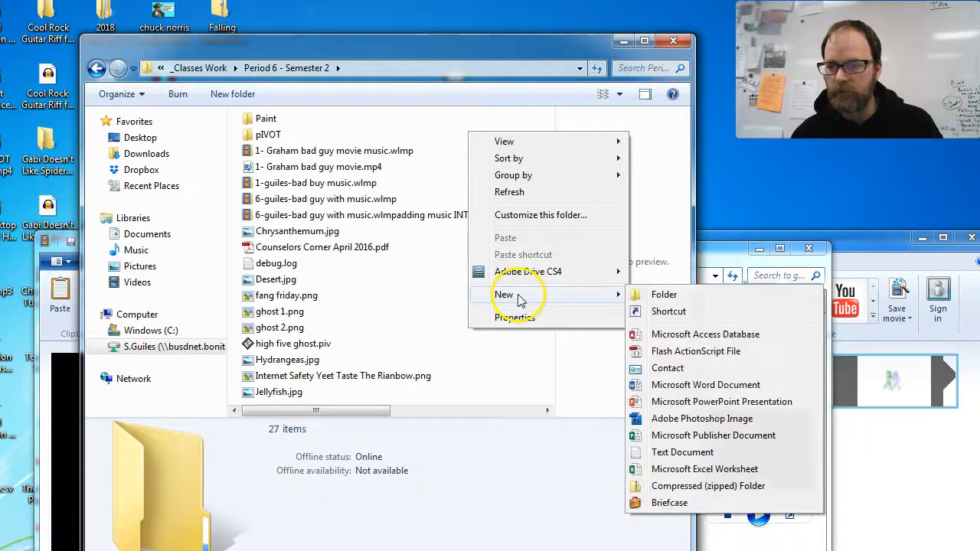
left_click(652, 295)
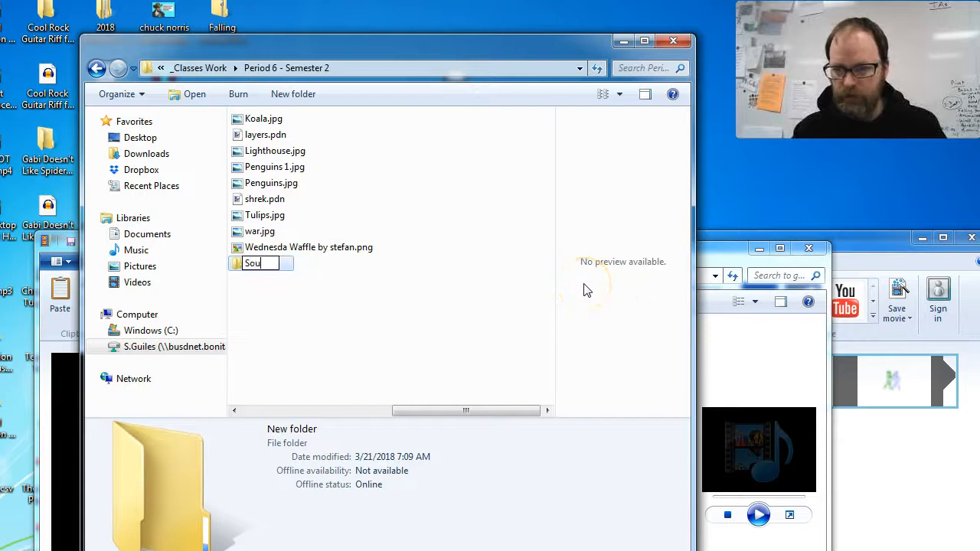
type("Sound FX")
left_click(428, 309)
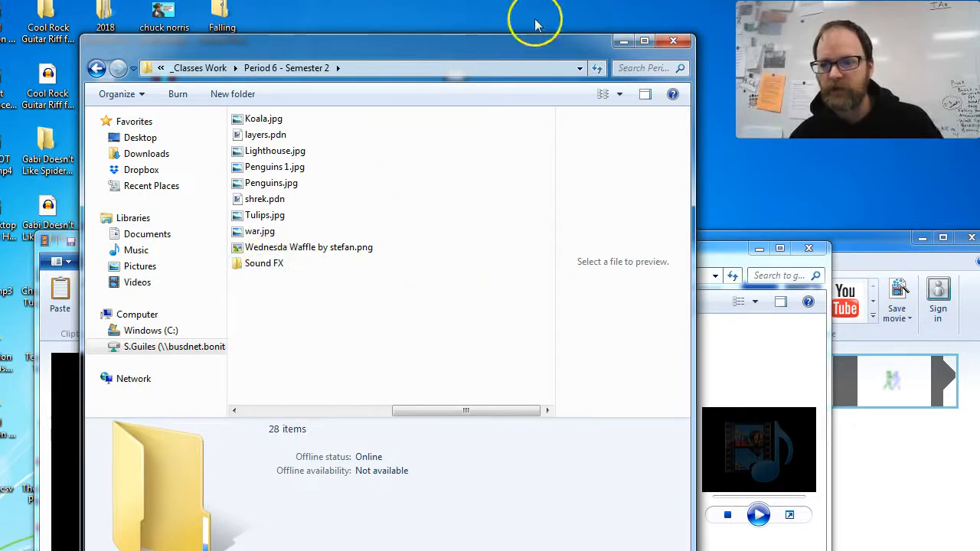
- Return to the movie project, place the playhead at 00:00.77 and show the option for adding music at the current point
left_click_drag(492, 43, 546, 81)
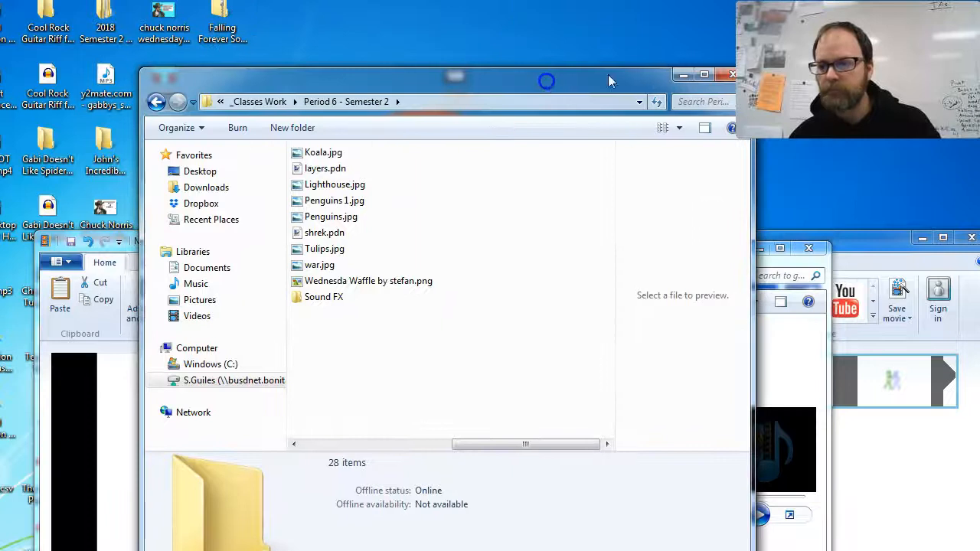
left_click(684, 74)
left_click_drag(580, 246, 552, 21)
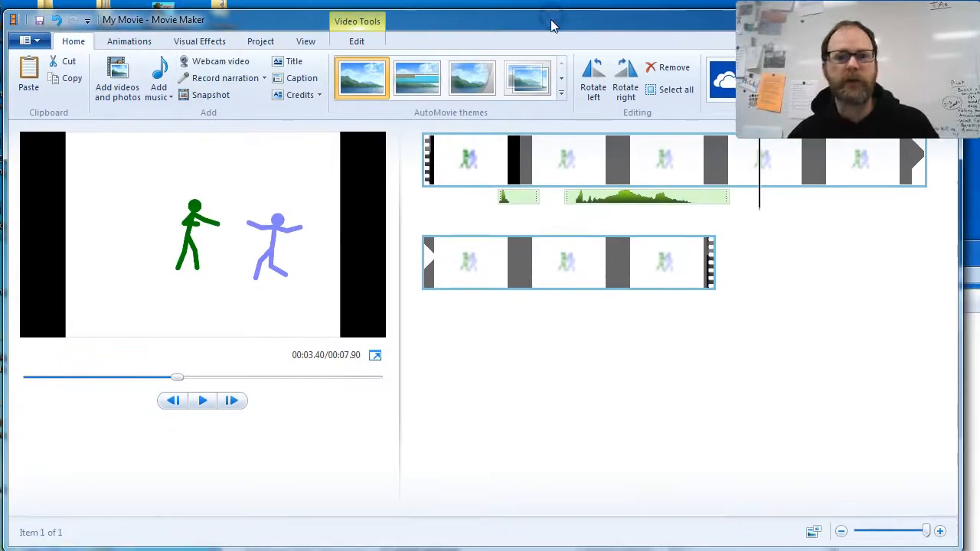
left_click(702, 200)
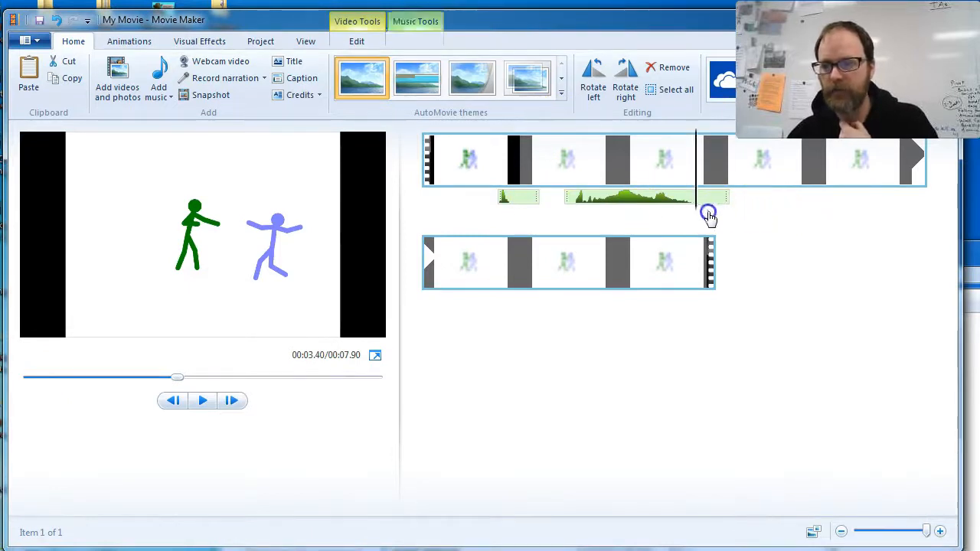
left_click(511, 201)
left_click_drag(511, 205, 499, 212)
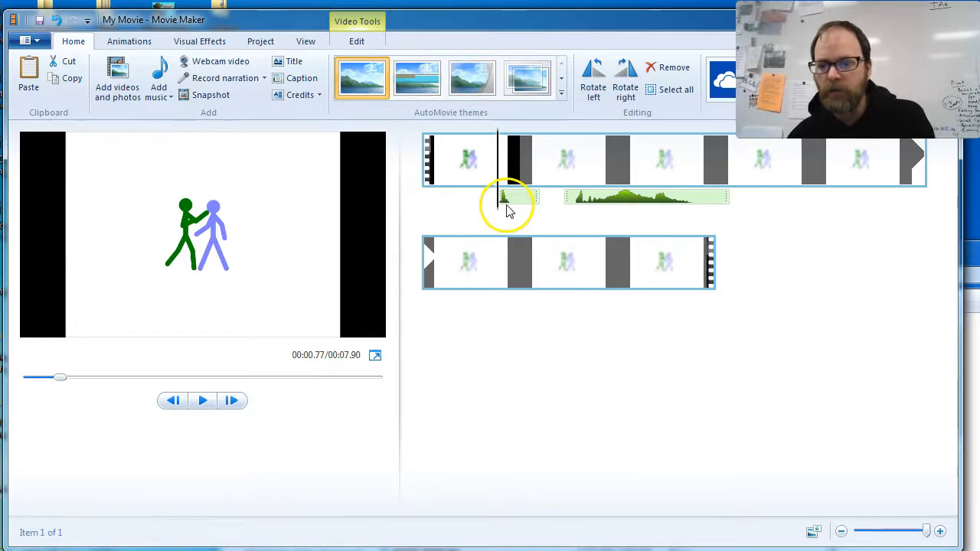
left_click_drag(500, 207, 497, 206)
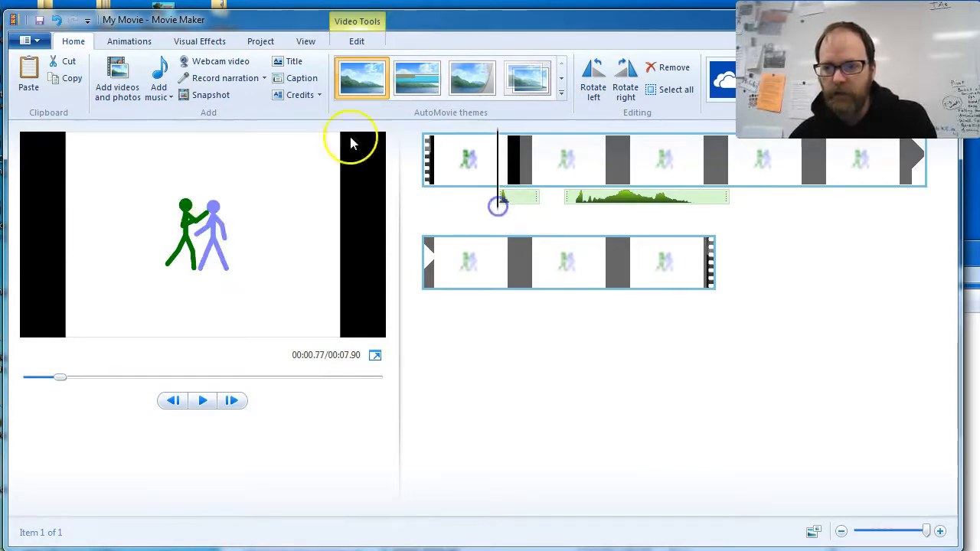
left_click(167, 100)
left_click(215, 219)
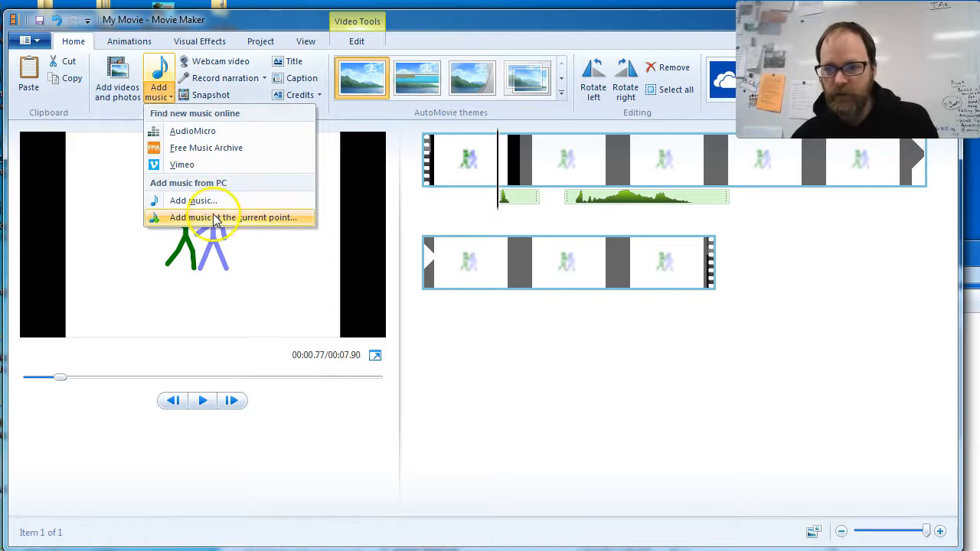
- Open the sound effects practice folder beside the project and add demolision.WAV to the timeline at about 1.27 s
left_click_drag(433, 28, 645, 30)
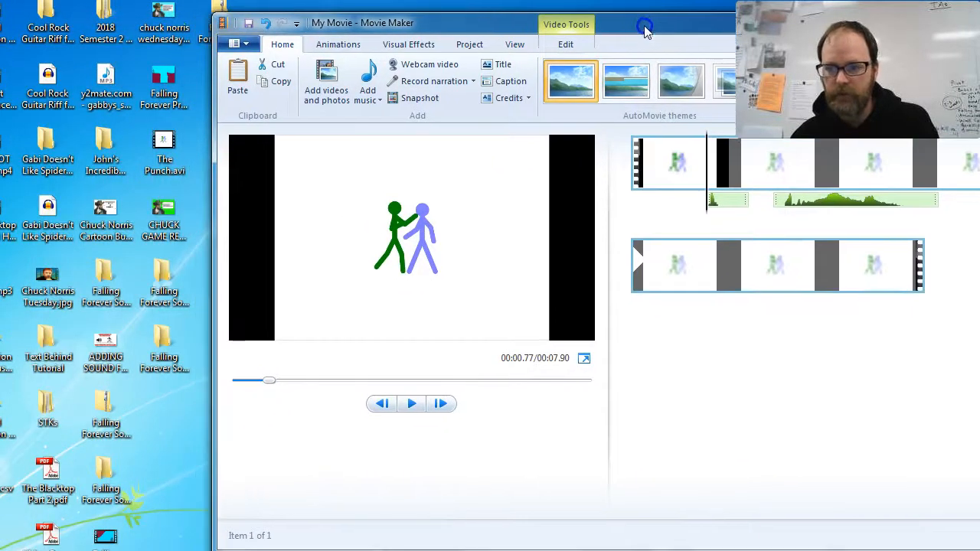
double_click(156, 271)
left_click_drag(409, 109, 83, 87)
double_click(66, 164)
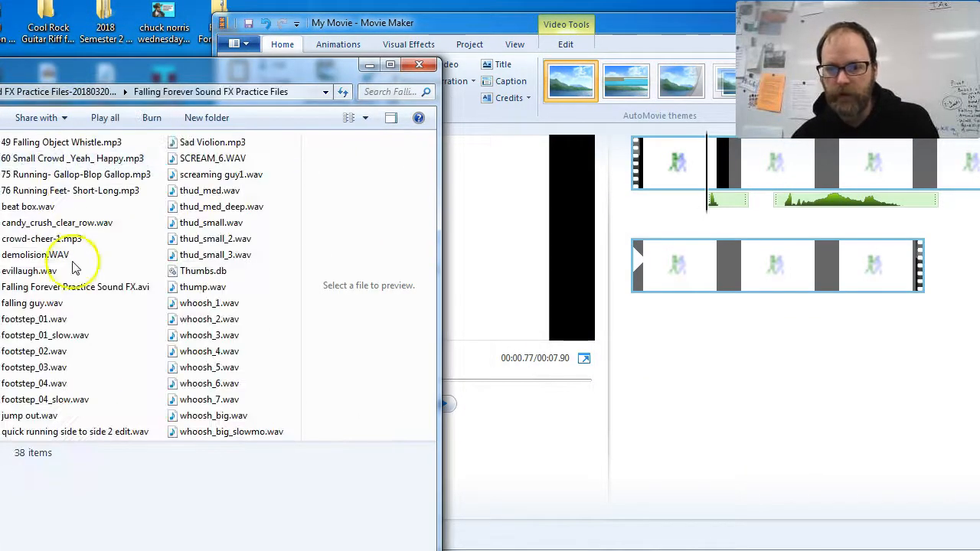
left_click_drag(46, 258, 751, 205)
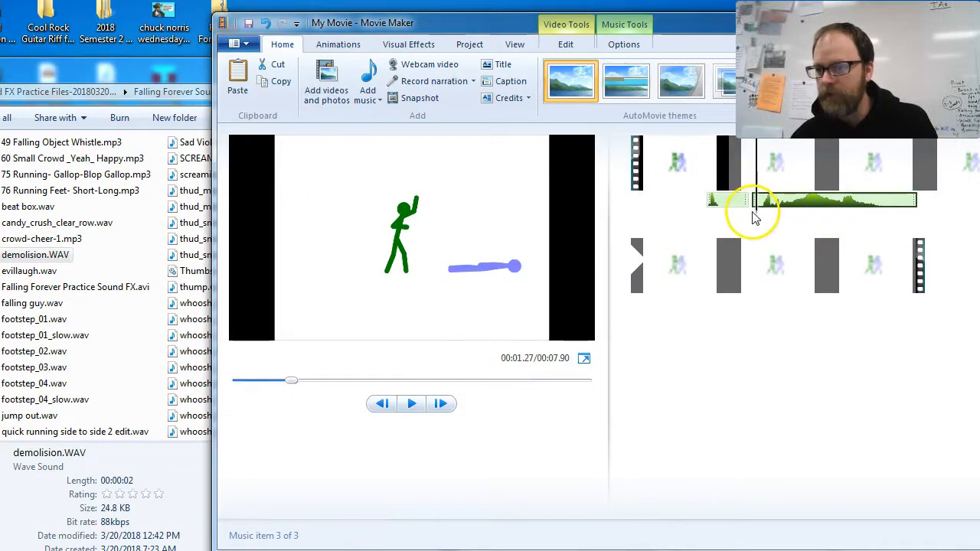
- Play the movie from the punch sound to check the timing of the demolition effect
left_click_drag(758, 212, 705, 213)
key("space")
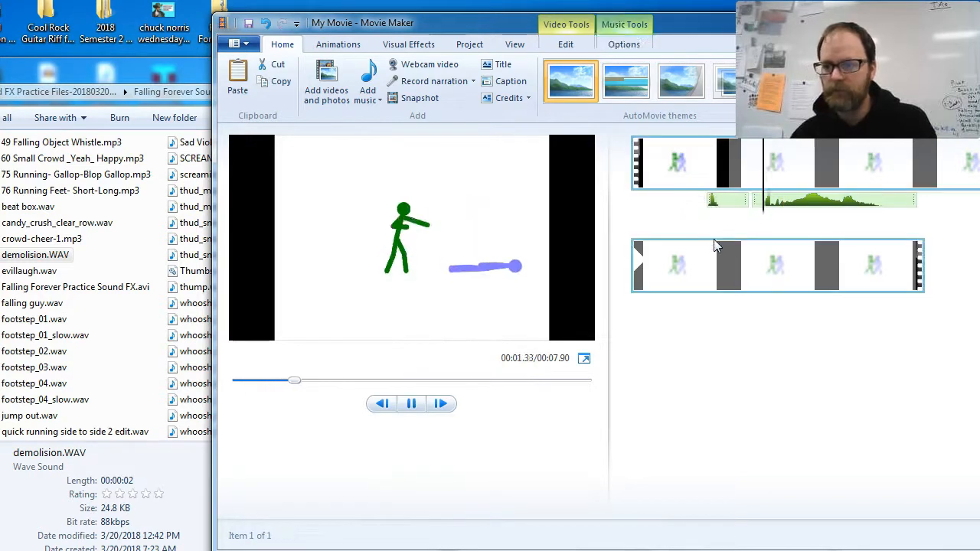
left_click(931, 208)
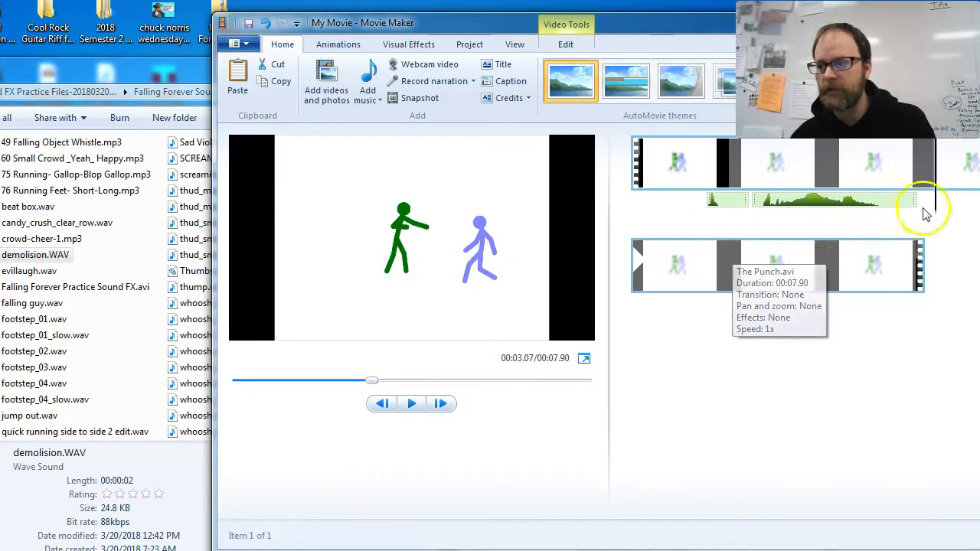
- Preview evillaugh.wav and add it to the timeline at about 1.57 s
double_click(31, 270)
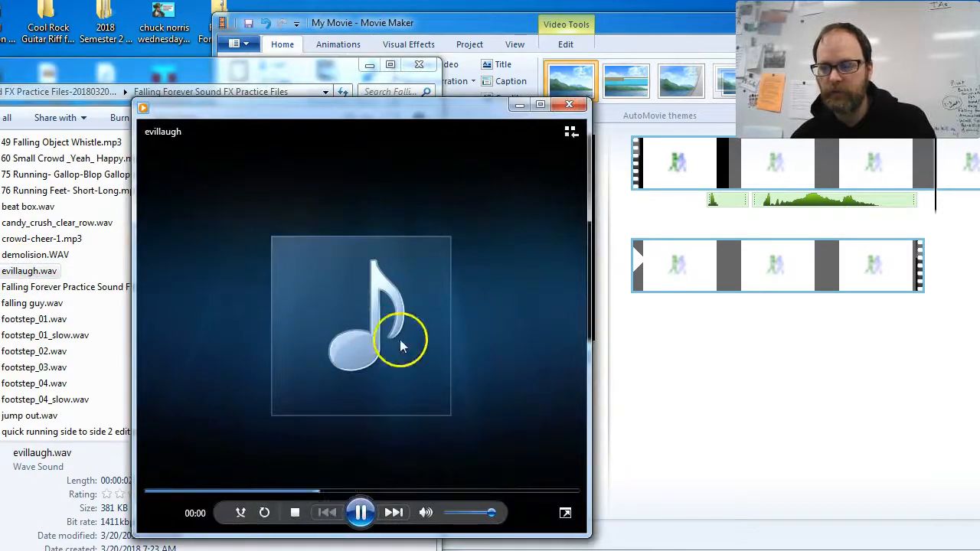
left_click(569, 104)
left_click_drag(34, 271, 779, 204)
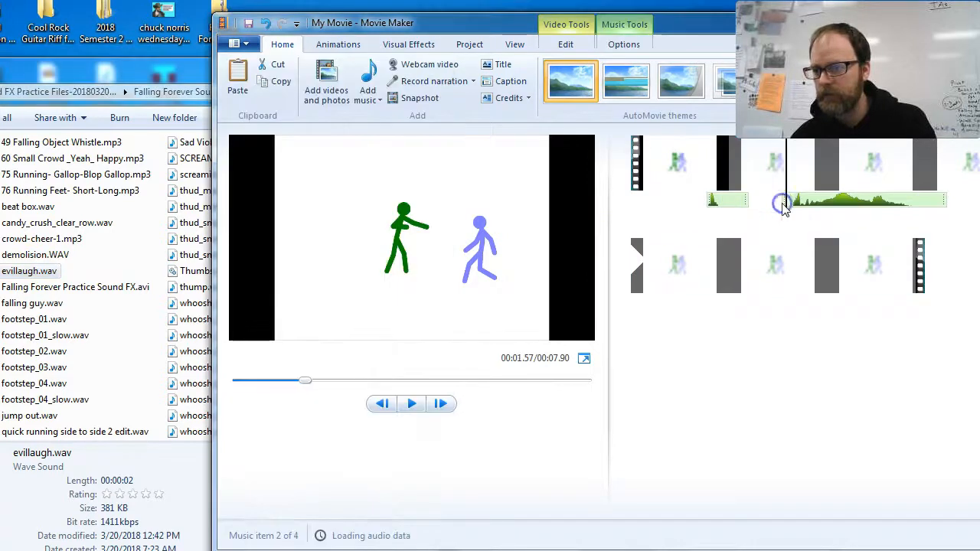
- Play the movie from the punch to hear it with the evil laugh added
left_click(704, 212)
key("space")
key("space")
- Add evillaugh.wav from the practice files at the playhead position 00:00.97
left_click_drag(897, 211, 725, 211)
left_click(378, 101)
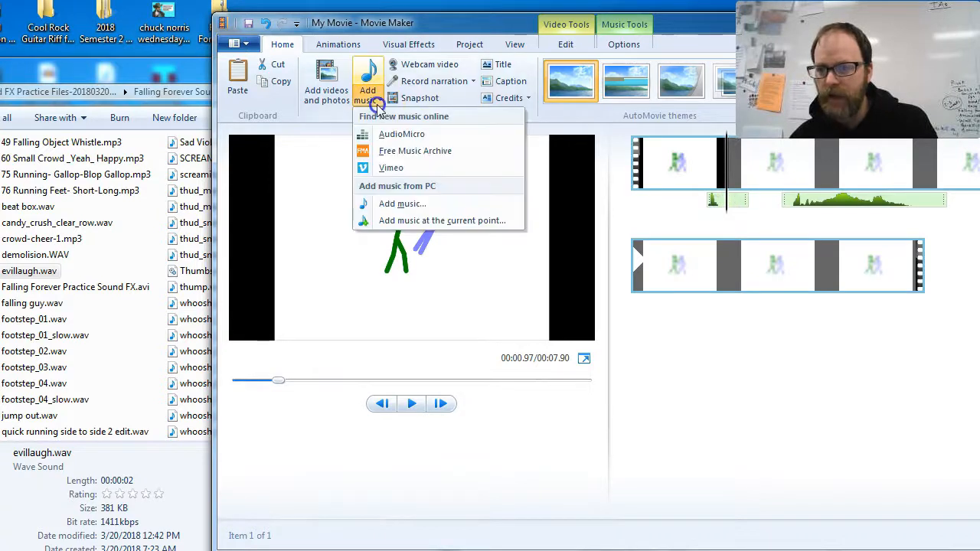
left_click(421, 221)
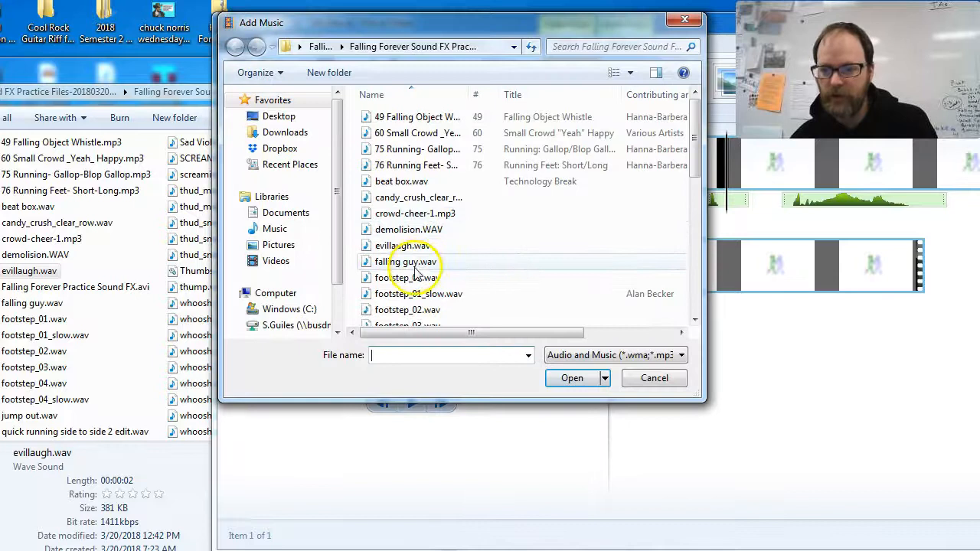
left_click(421, 246)
left_click(571, 378)
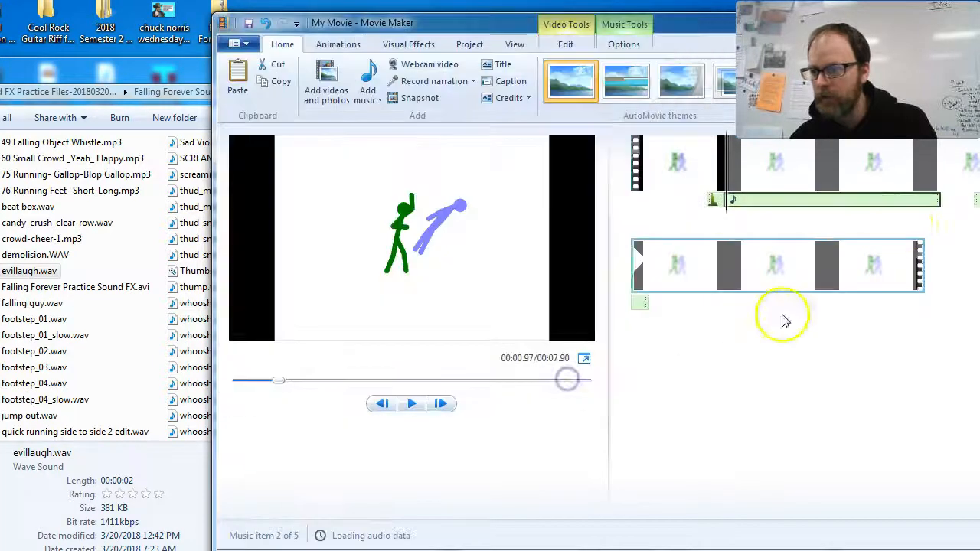
- Play back the section from the punch through the evil laugh to check the sound placement
left_click(705, 211)
key("space")
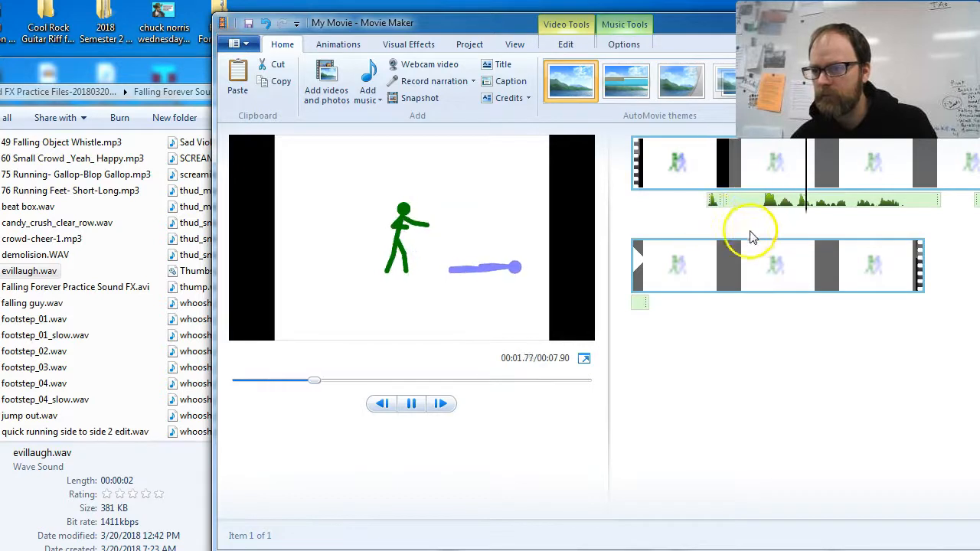
key("space")
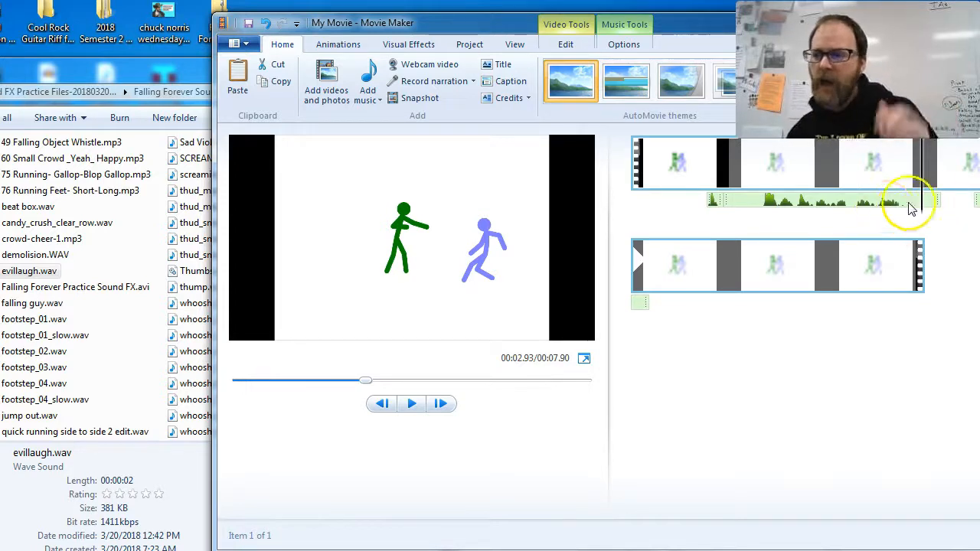
- Move the sound clip following the evil laugh earlier to overlap its end, and play the result from the punch
left_click(977, 200)
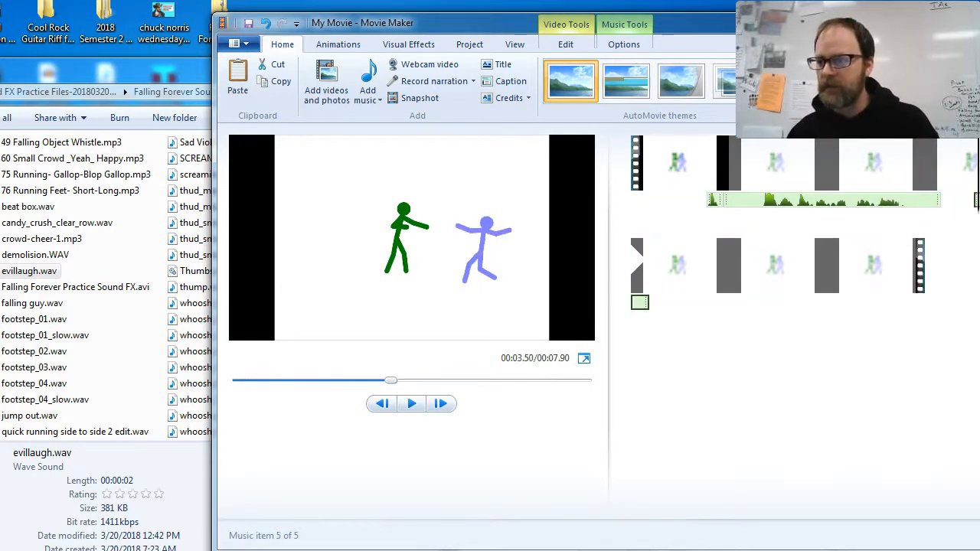
left_click_drag(976, 200, 716, 213)
key("space")
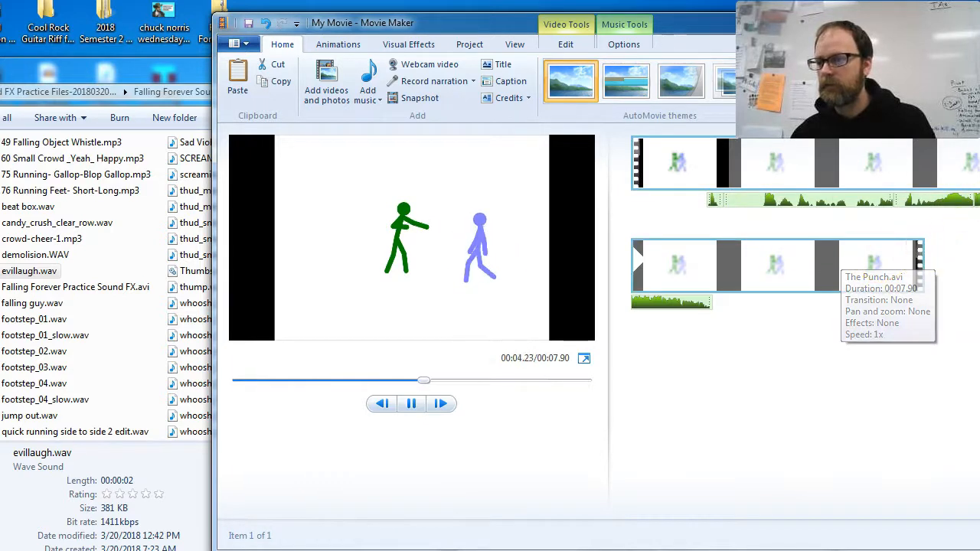
key("space")
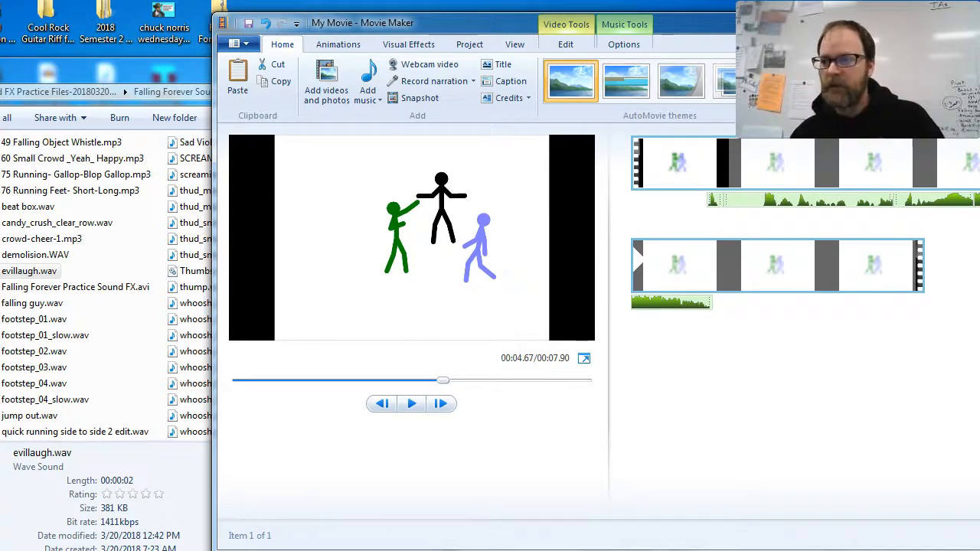
- Trim the end of the evil laugh clip by setting its end point to 1.92 s
left_click(798, 205)
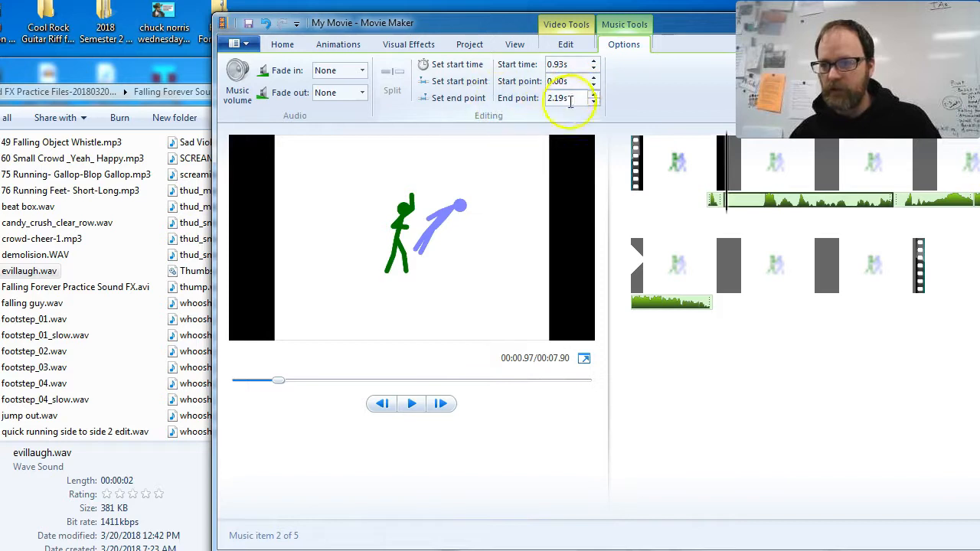
left_click(593, 102)
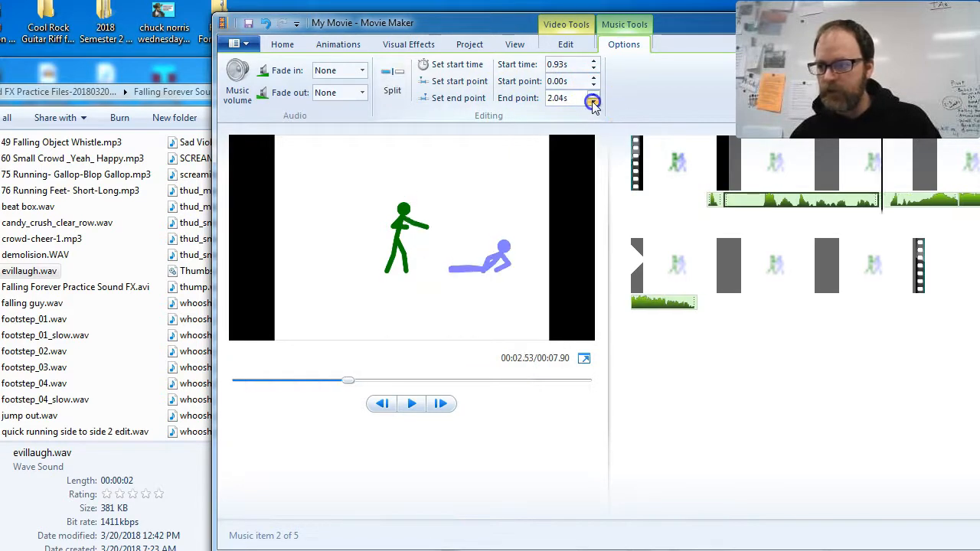
left_click(593, 102)
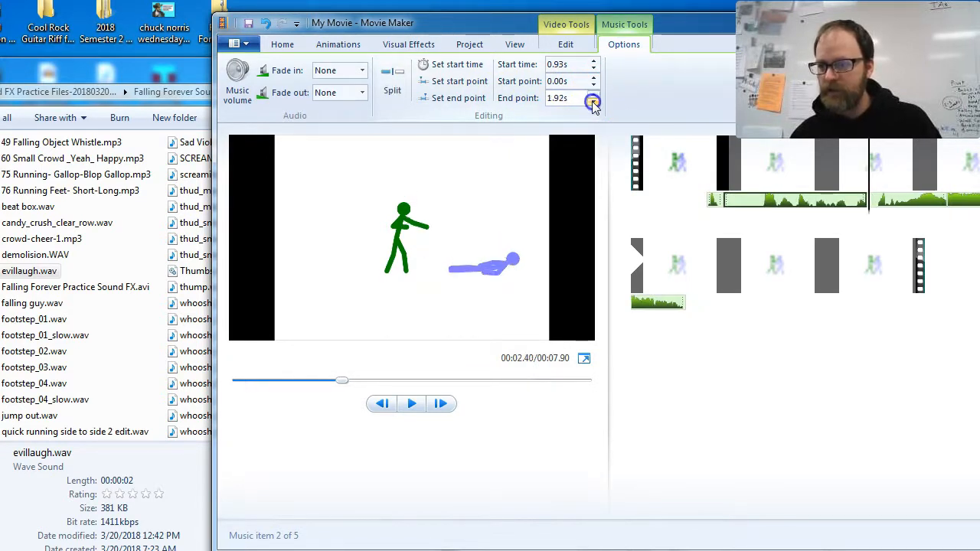
- Set the evil laugh clip's start point to 0.39 s and move the clip to start at 1.37 s
left_click(594, 79)
left_click(594, 79)
left_click(593, 79)
left_click(594, 78)
left_click(594, 79)
left_click_drag(743, 197, 771, 212)
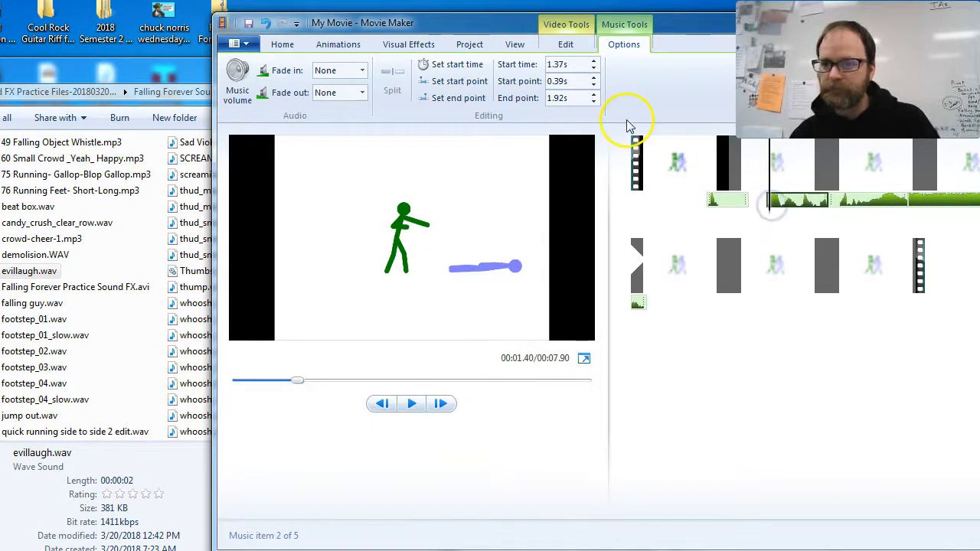
- Check the evil laugh clip's music volume level and move the playhead to 00:02.73
left_click(238, 84)
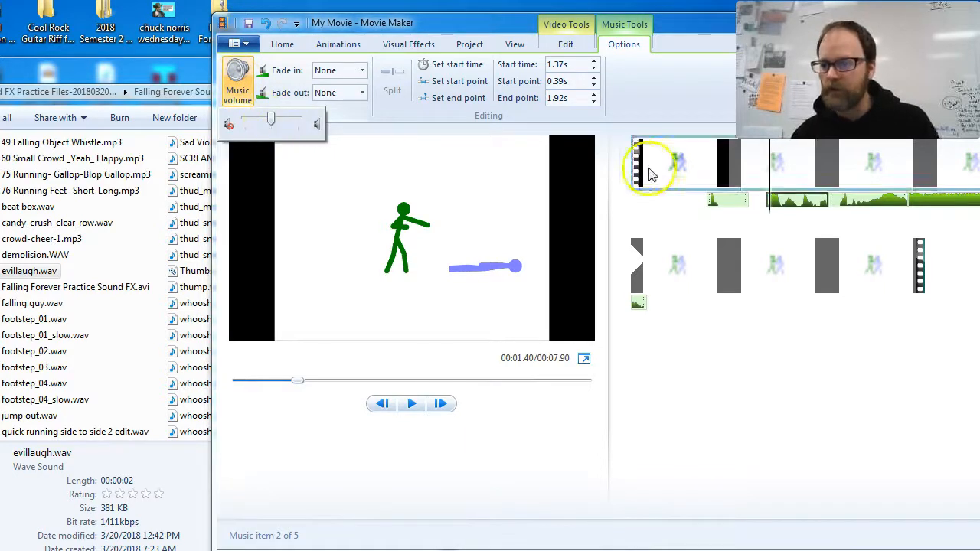
left_click_drag(770, 217, 899, 226)
left_click(899, 227)
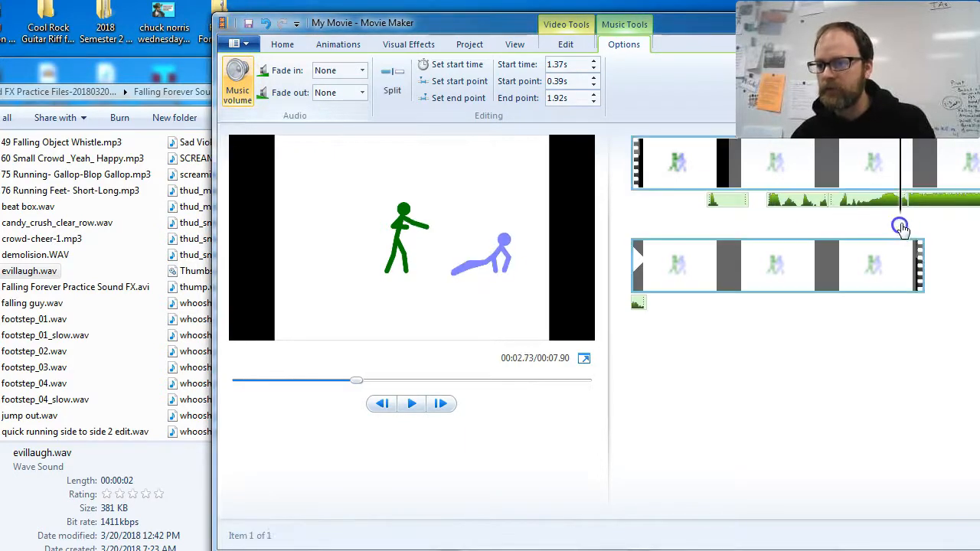
- Lower the music volume of the last sound clip, which starts at 2.80 s, and play the movie from there
left_click(947, 203)
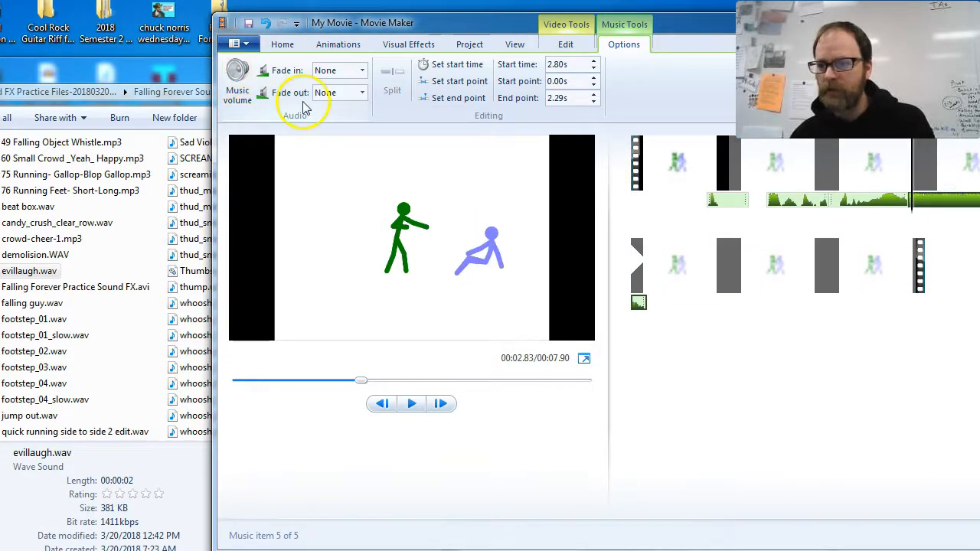
left_click(242, 85)
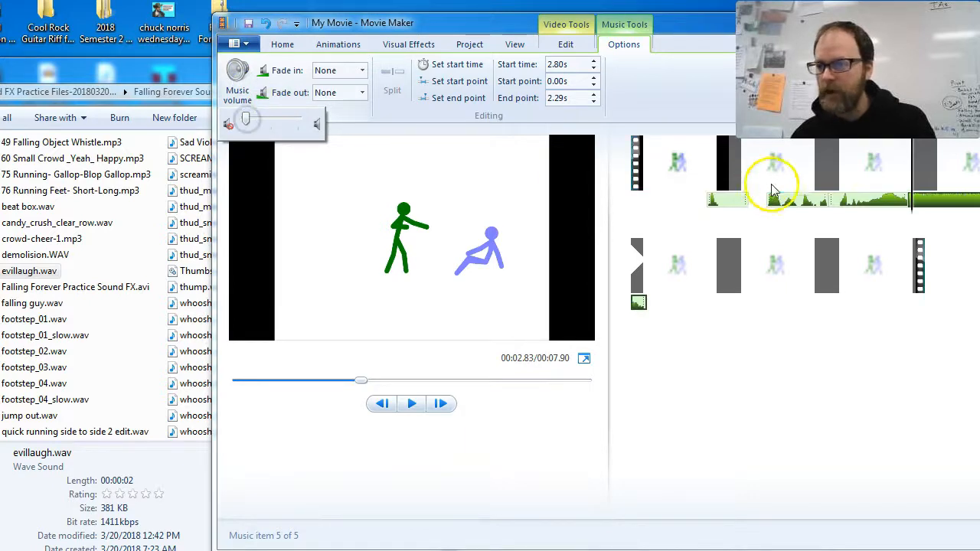
left_click(419, 146)
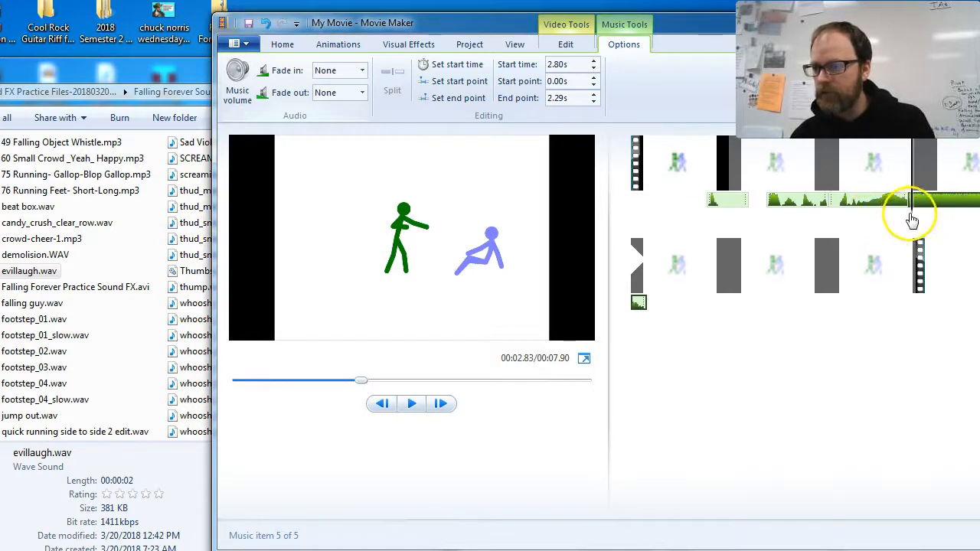
key("space")
left_click(857, 220)
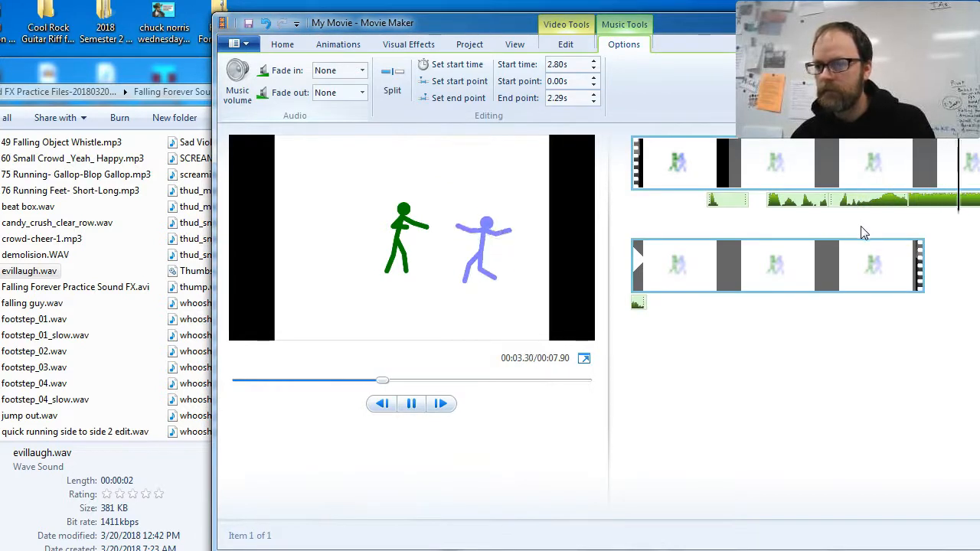
- Readjust the last sound clip's music volume to a low level and play from just before the clip
left_click(949, 202)
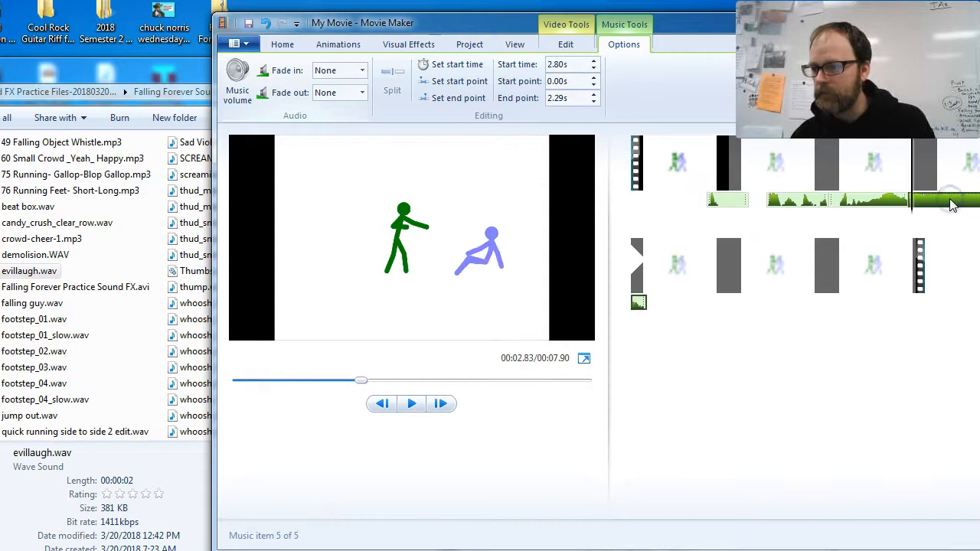
left_click(240, 85)
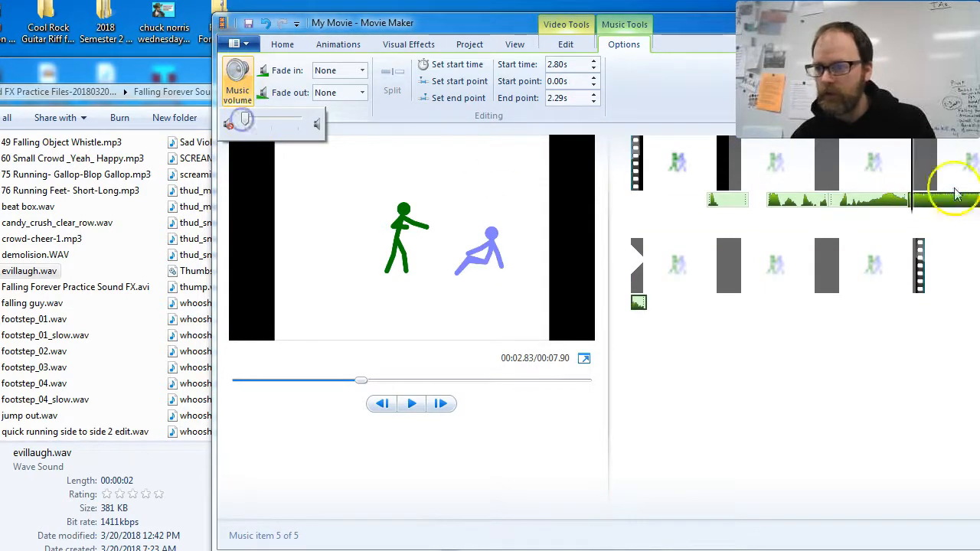
left_click_drag(909, 212, 881, 212)
key("space")
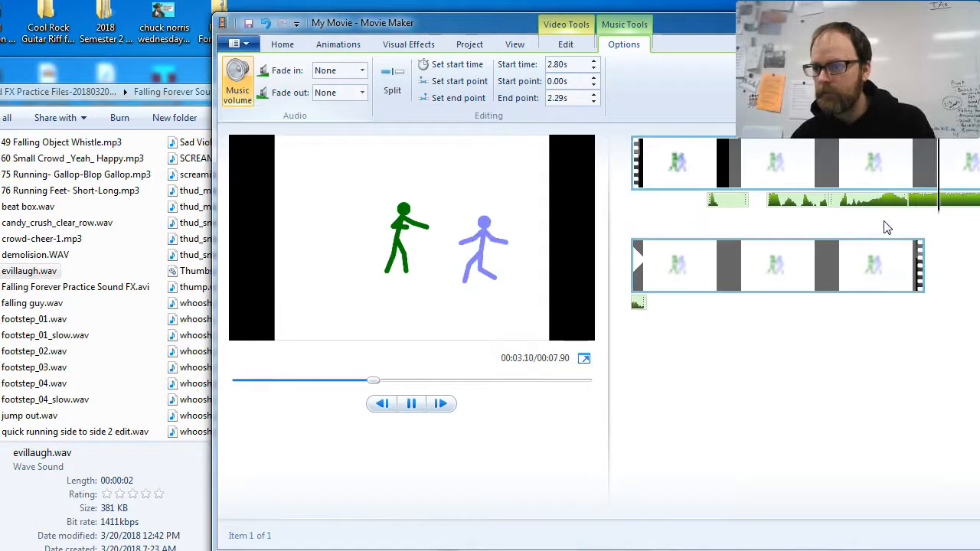
- Set the last sound clip's fade in and fade out to Slow and play from just before the clip
left_click(235, 89)
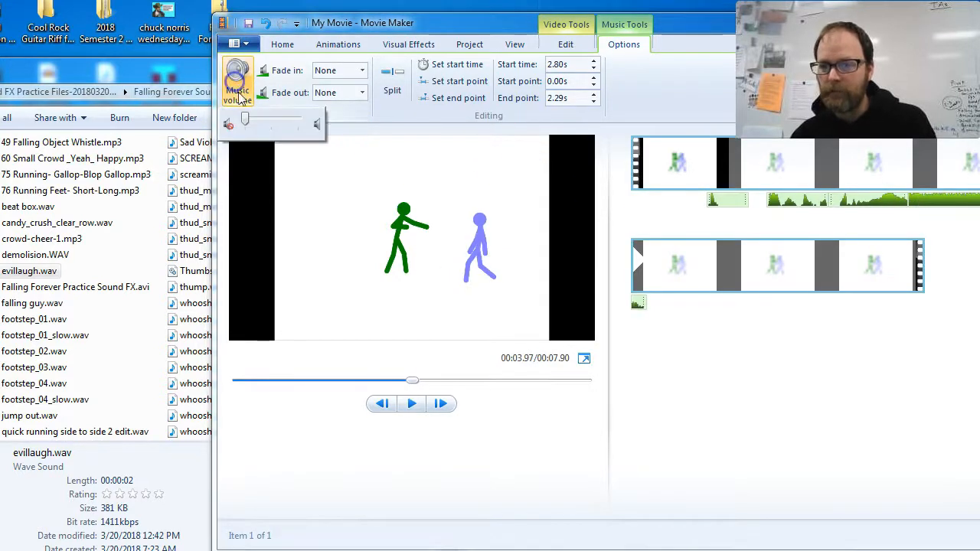
left_click(362, 71)
left_click(327, 101)
left_click(362, 93)
left_click(349, 120)
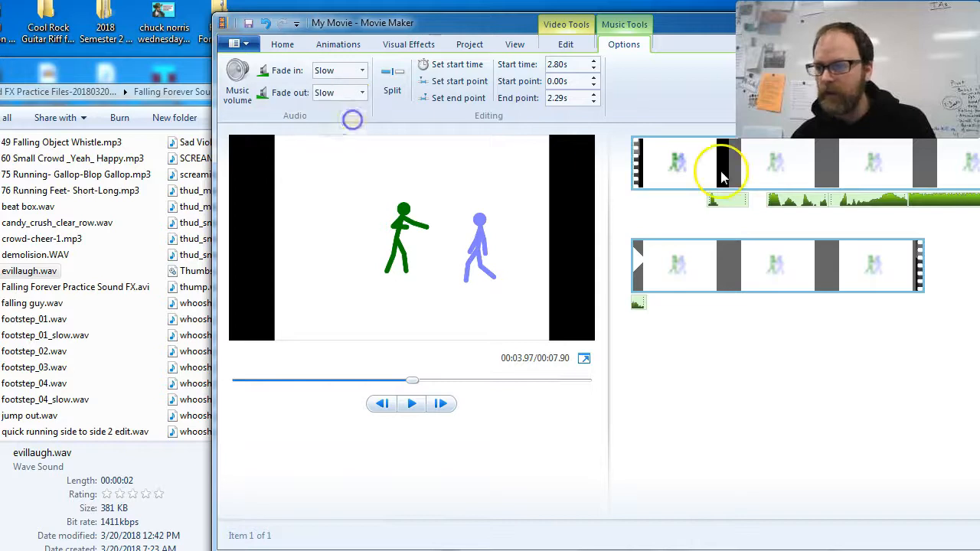
key("space")
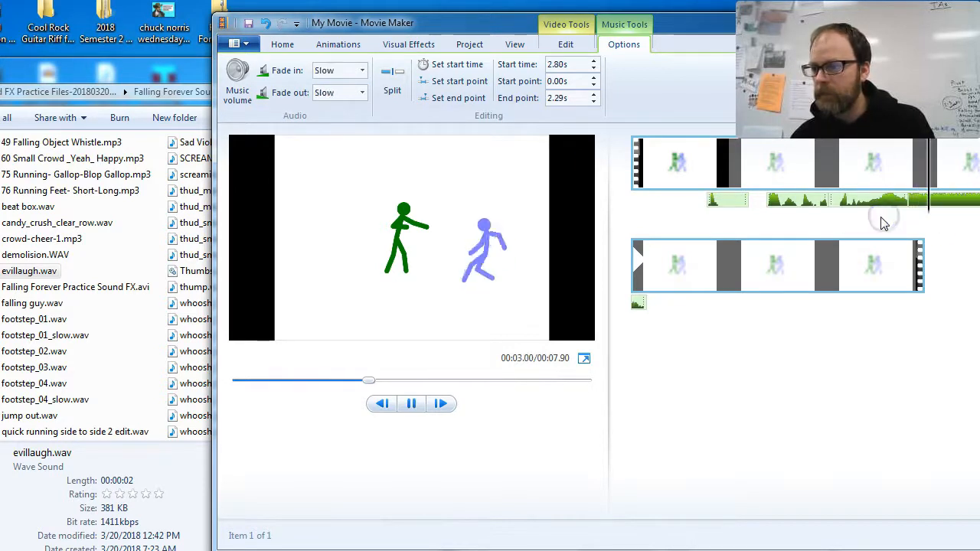
left_click(872, 240)
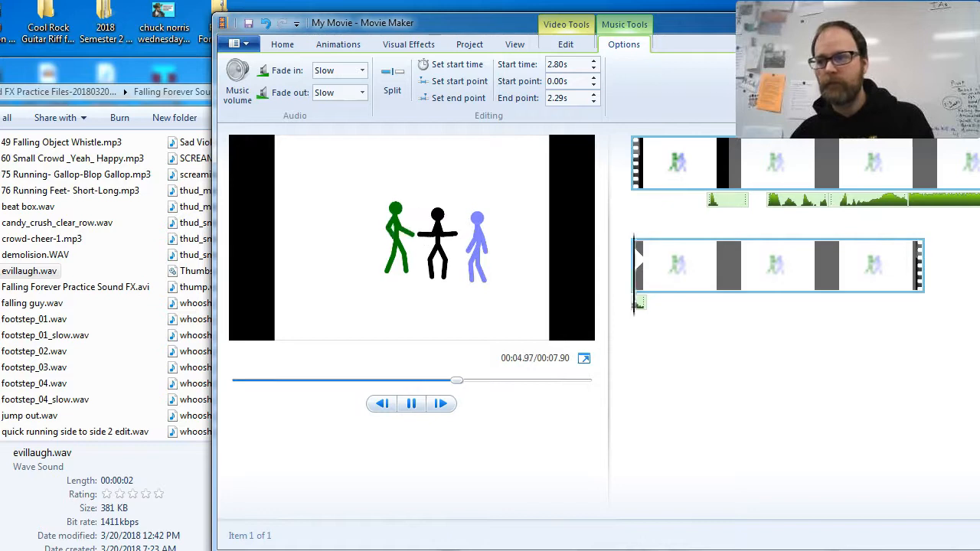
- Play from the sound clip after the evil laugh into the last clip, and set the last clip's fade in and fade out to Medium
left_click(842, 205)
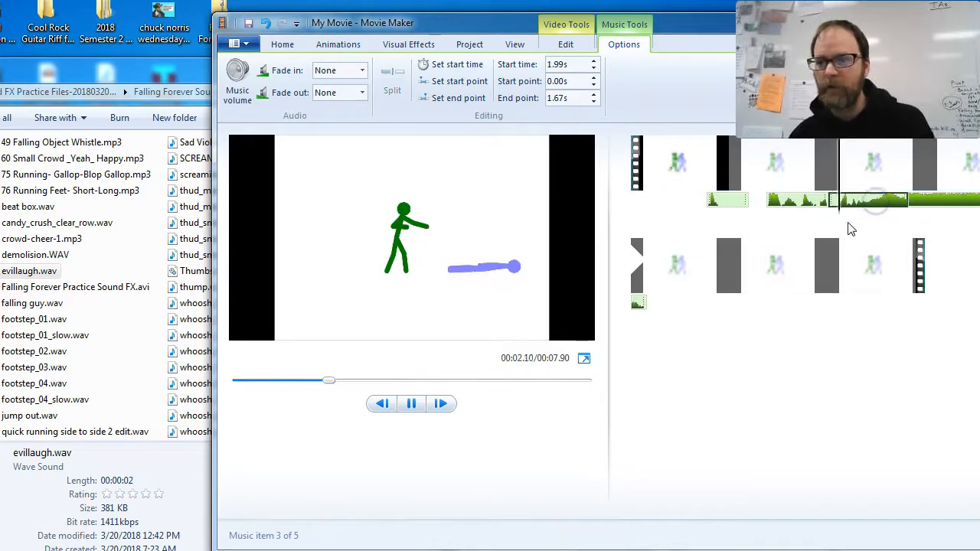
key("space")
left_click(363, 71)
left_click(329, 103)
left_click(362, 92)
left_click(350, 131)
- Move the sound clip following the evil laugh to start at 2.52 s and play the result
left_click(894, 203)
key("space")
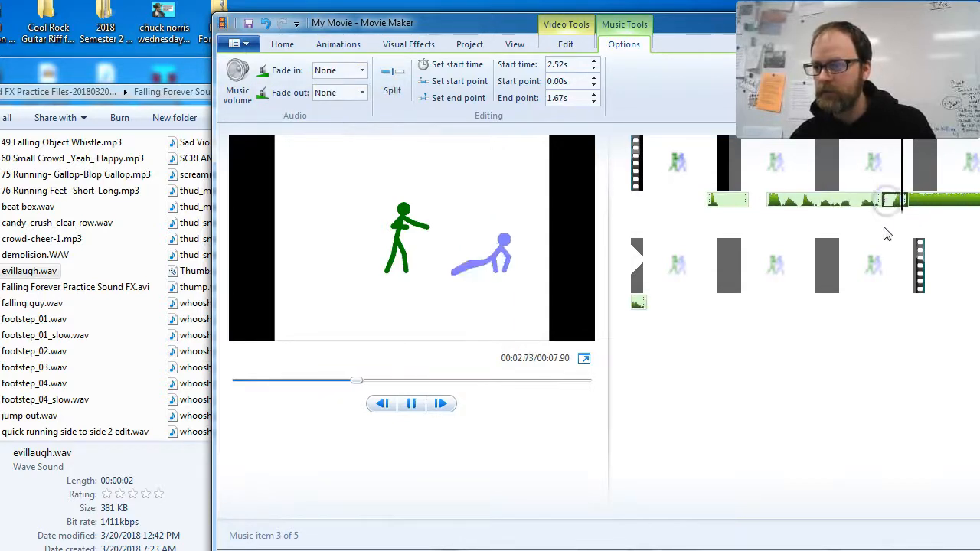
left_click(884, 241)
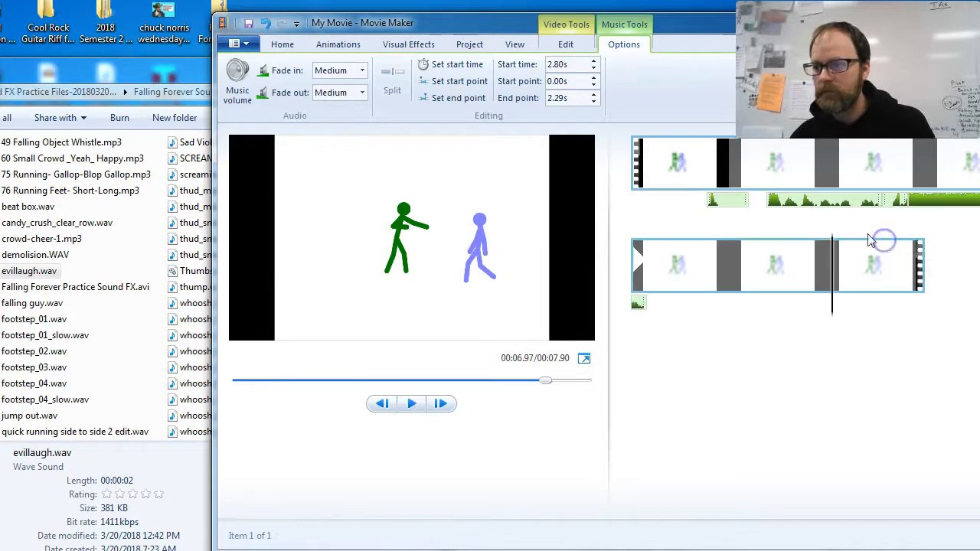
- Play from the clip at 2.52 s into the last sound clip, and set the last clip's end point to 2.16 s
left_click(893, 205)
key("space")
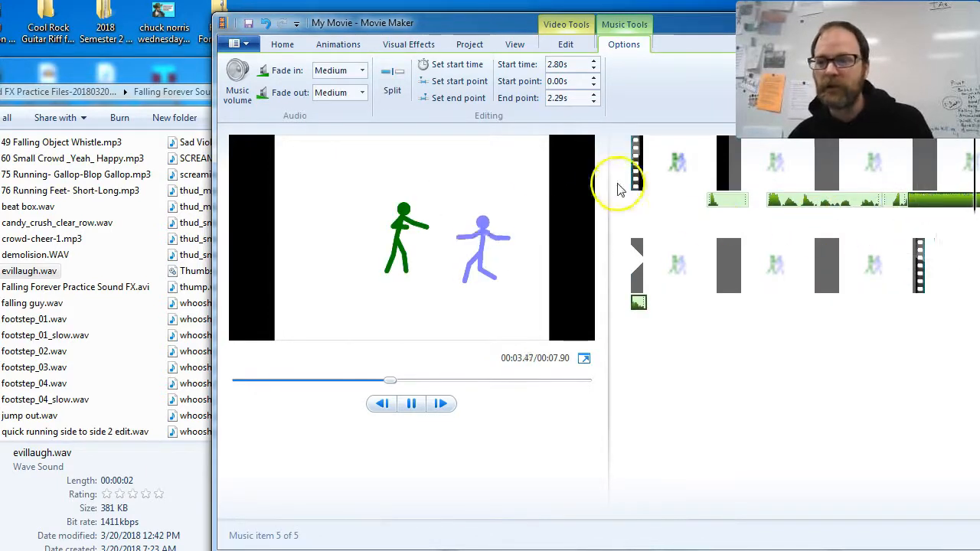
key("space")
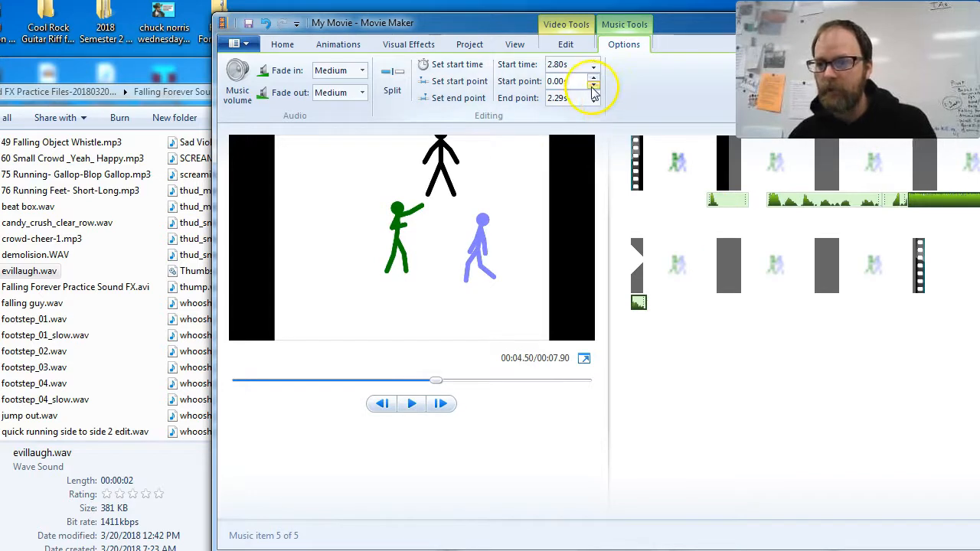
left_click(595, 101)
left_click(594, 101)
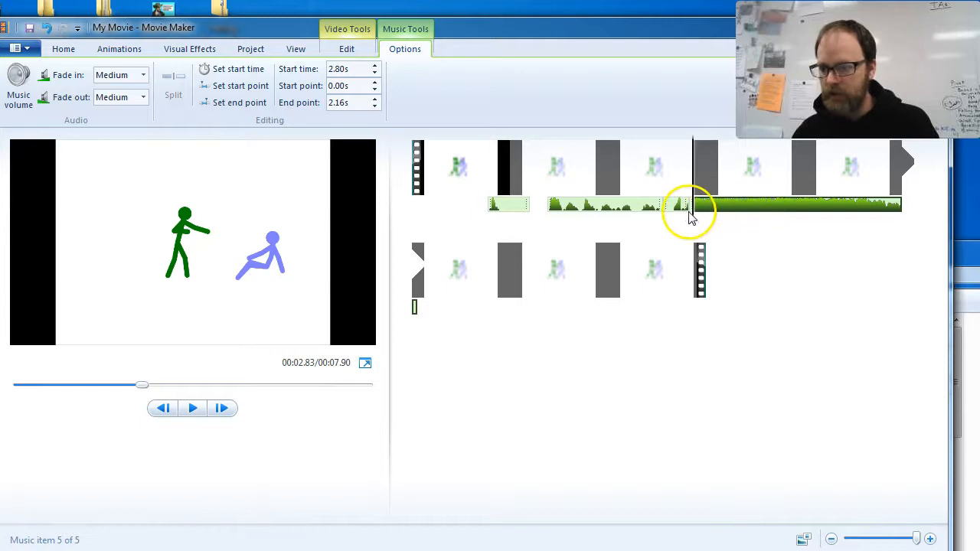
- Add a copy of the last sound clip at playhead position 00:04.77 and play across the join between the two clips
left_click_drag(695, 220, 885, 234)
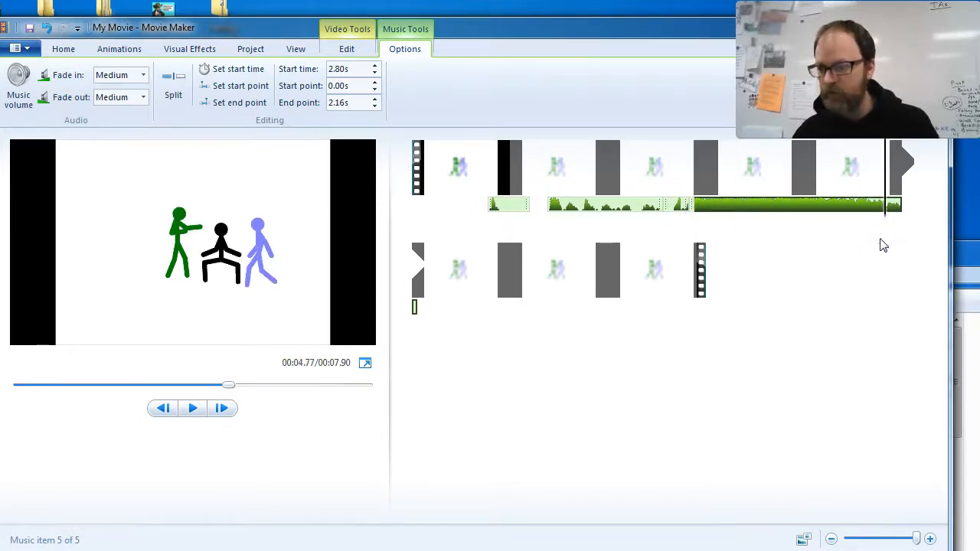
key("m")
left_click_drag(885, 219, 776, 217)
key("space")
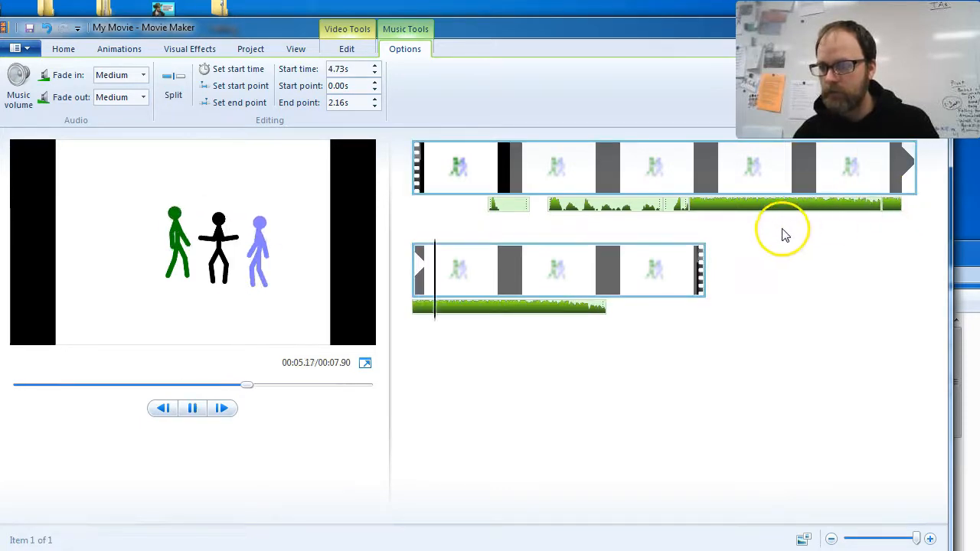
- Play the movie from the clip at 2.52 s through both copies of the last sound, pausing during the second copy
left_click(666, 205)
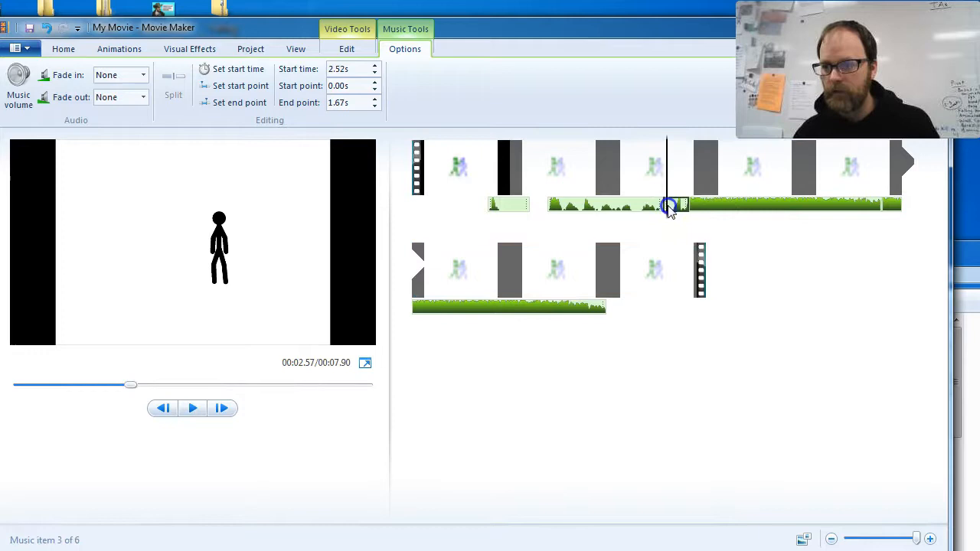
key("space")
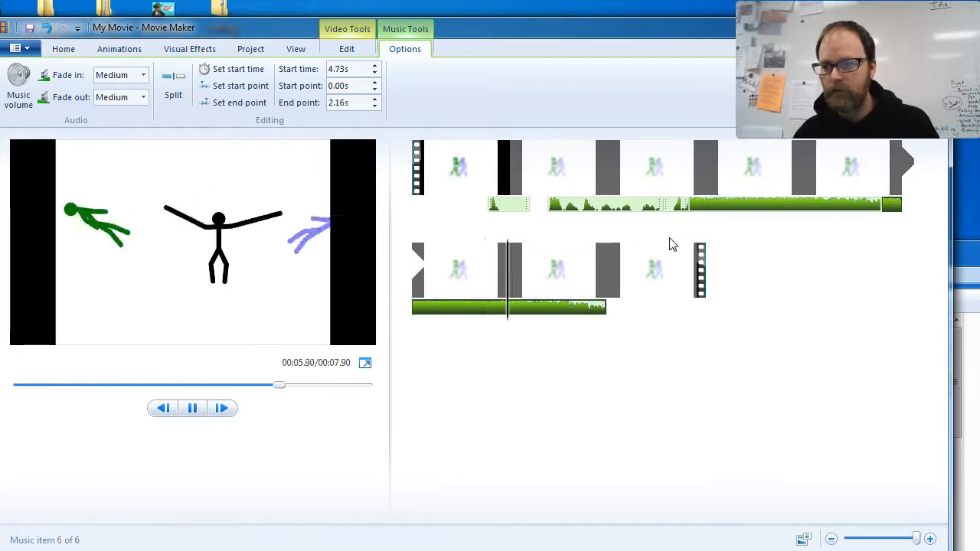
left_click(529, 294)
key("space")
- Raise the music volume of the copied clip starting at 4.73 s slightly, and play the movie from 00:02.03
left_click(530, 308)
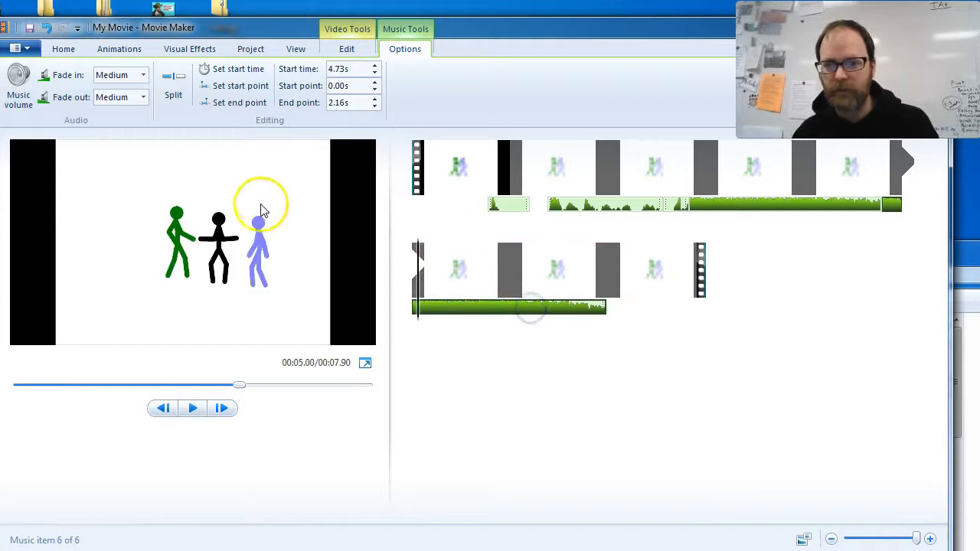
left_click(21, 98)
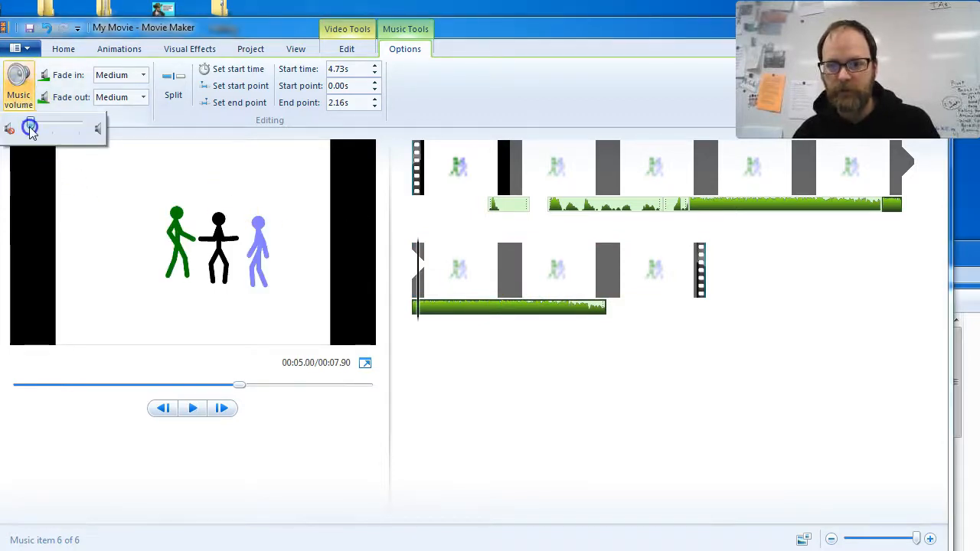
left_click_drag(418, 319, 613, 219)
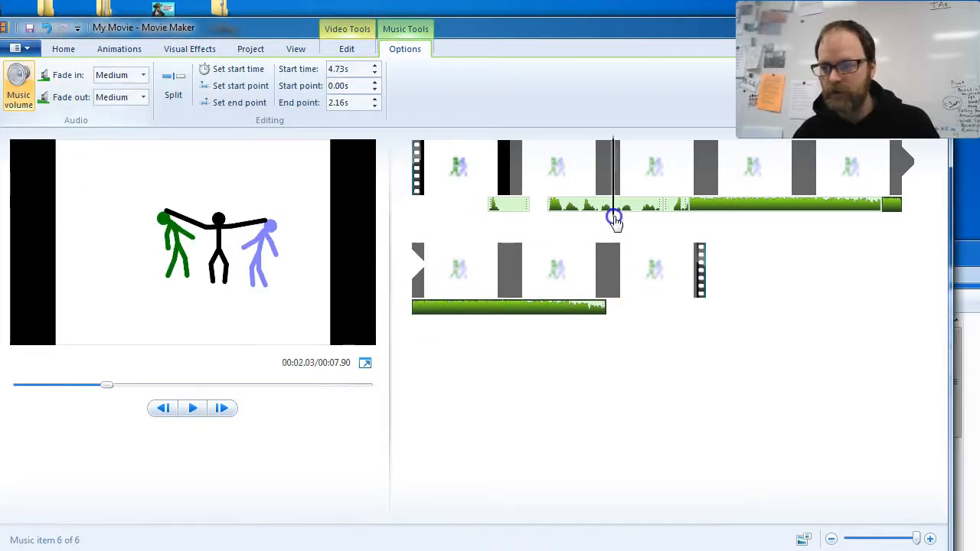
key("space")
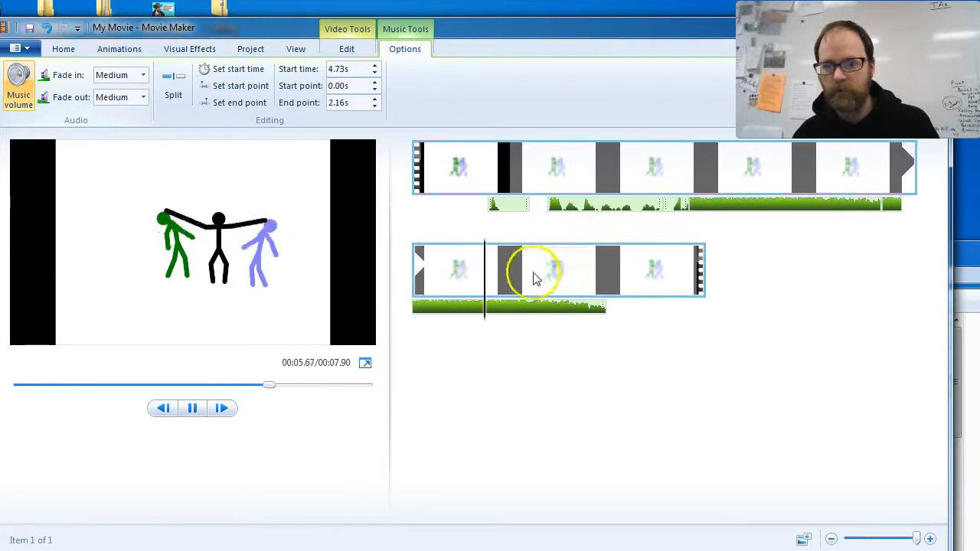
- Raise the music volume of the sound clip starting at 2.80 s
left_click(693, 203)
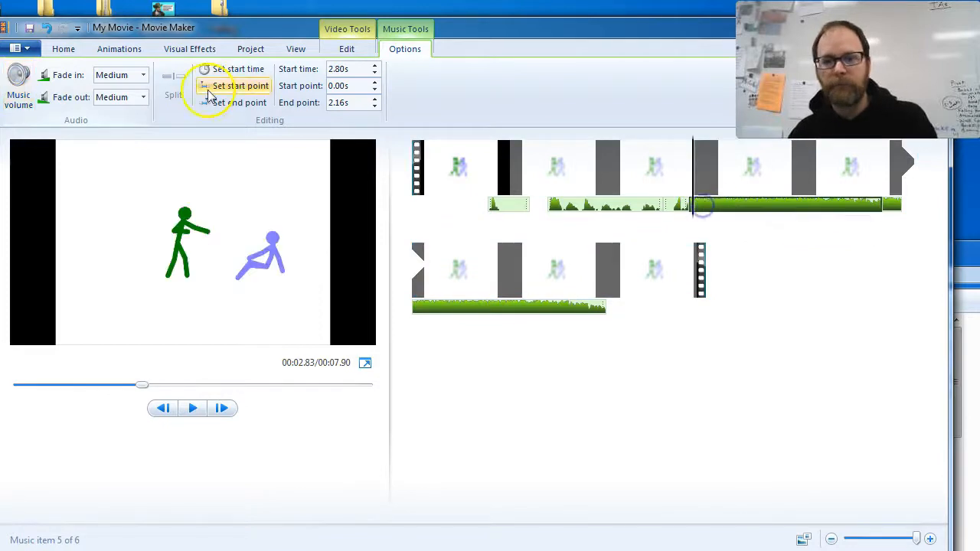
left_click(21, 86)
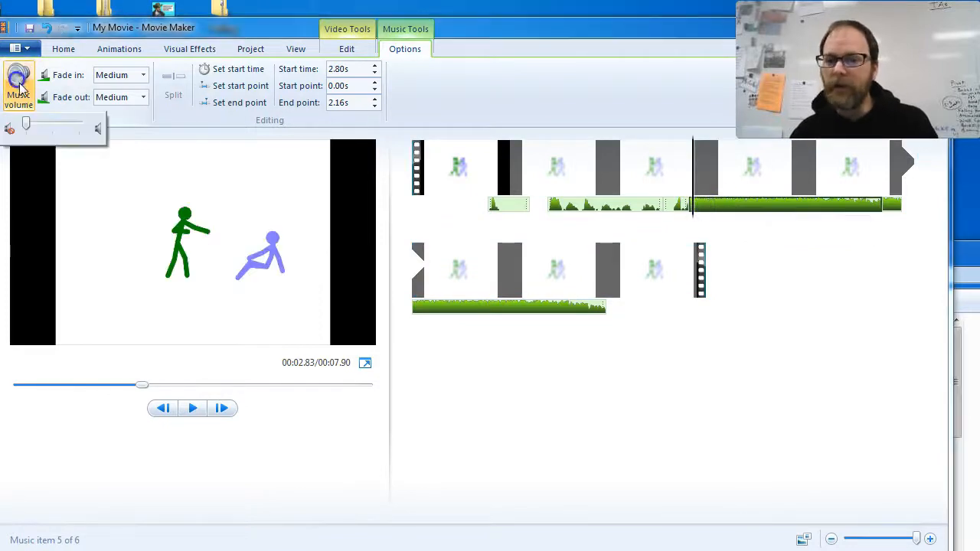
left_click(37, 124)
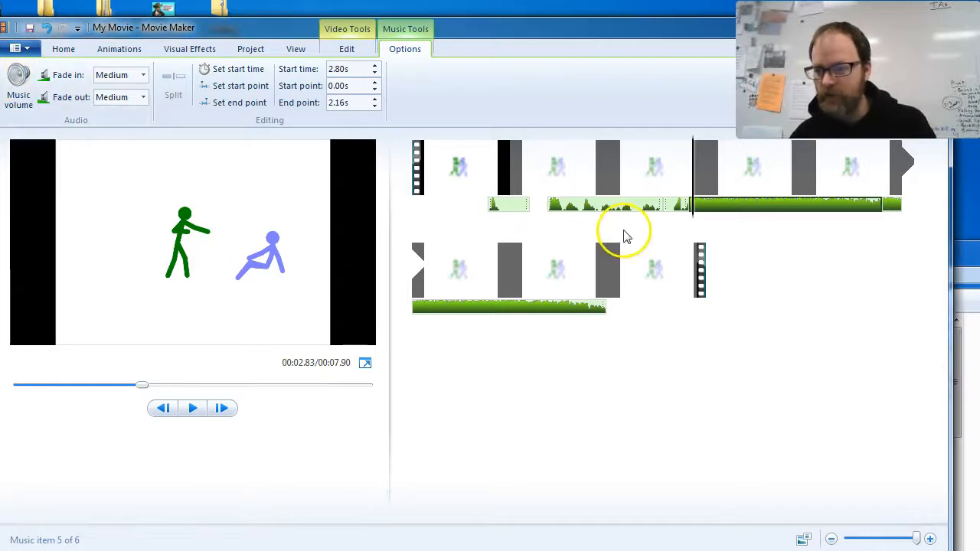
left_click(19, 84)
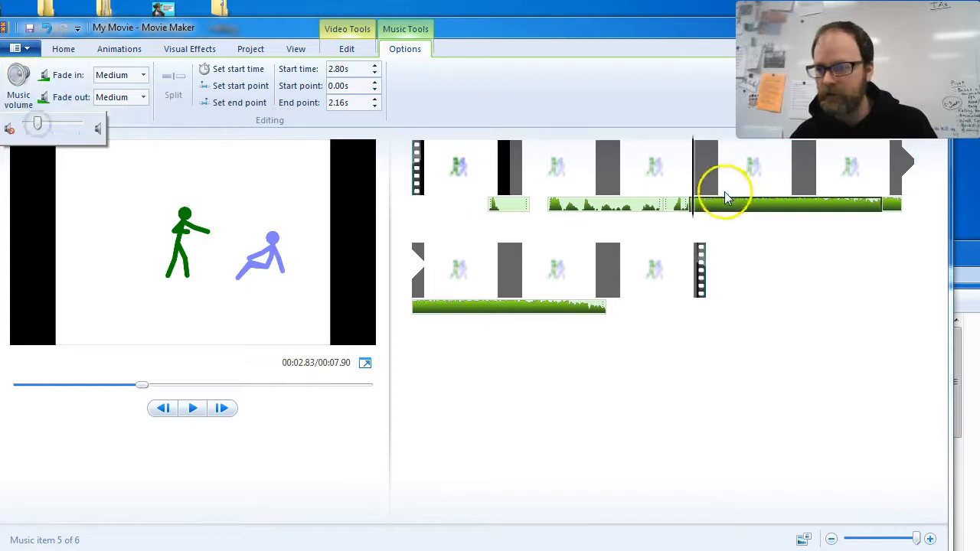
- Play the movie from just before the clip starting at 2.80 s and pause after both copies of the last sound
left_click_drag(691, 214, 654, 217)
key("space")
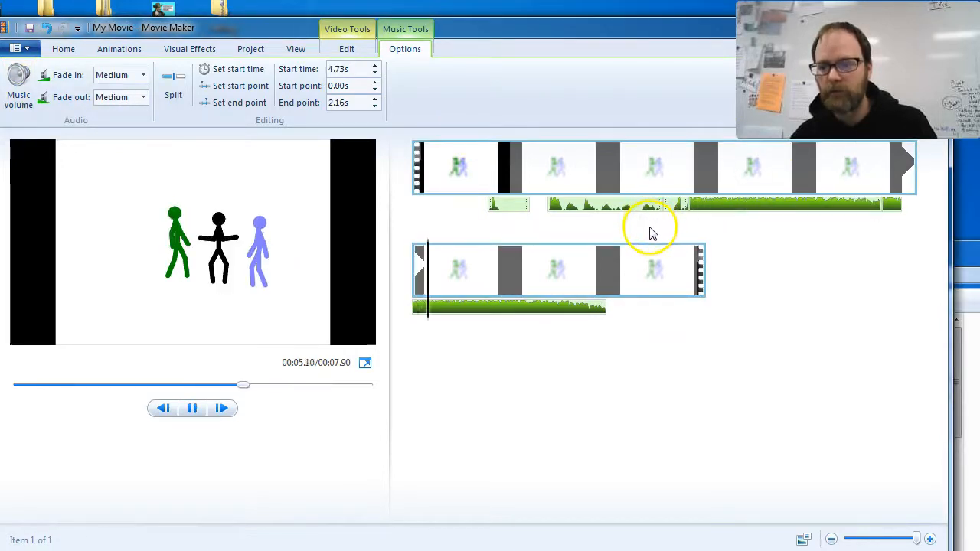
left_click(192, 408)
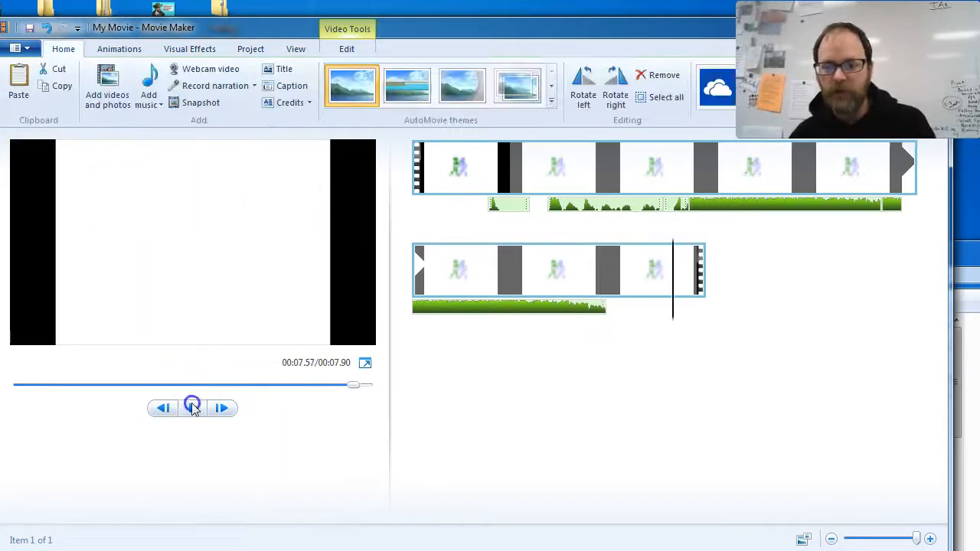
- Delete every sound clip from the timeline except the first one
left_click(523, 310)
key("Delete")
left_click(735, 201)
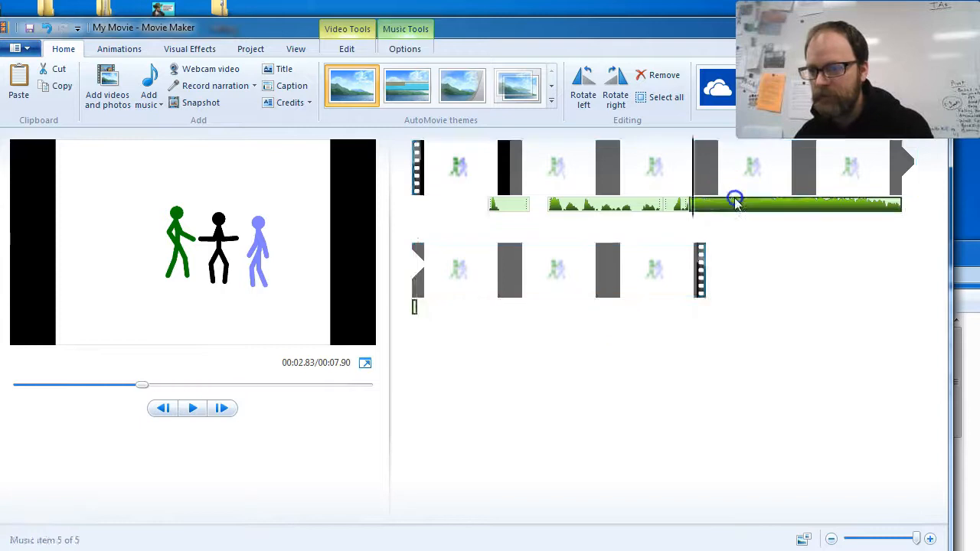
key("Delete")
left_click(681, 206)
key("Delete")
left_click(716, 206)
key("Delete")
left_click(590, 206)
key("Delete")
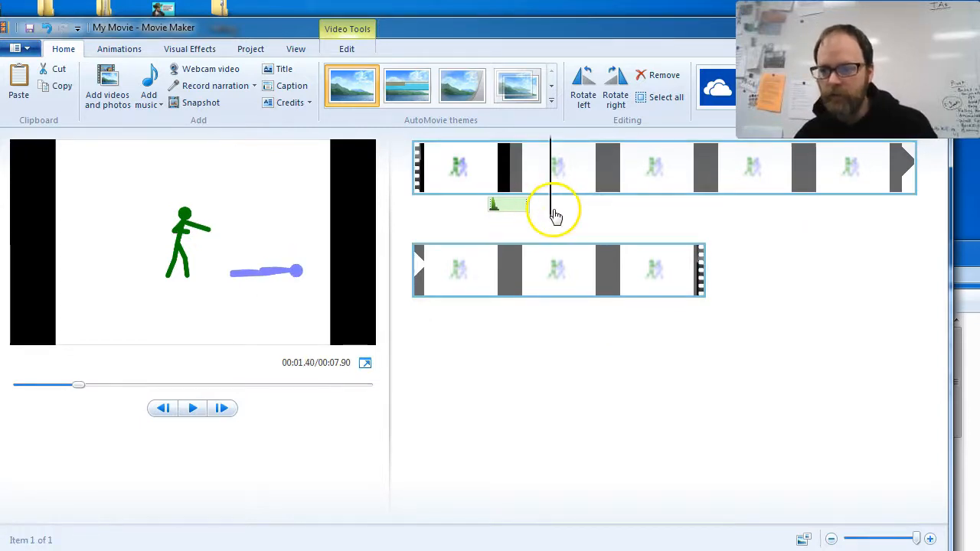
- Position the playhead at 00:04.77, the frame where the black figure lands between the other two figures
left_click_drag(555, 216, 884, 216)
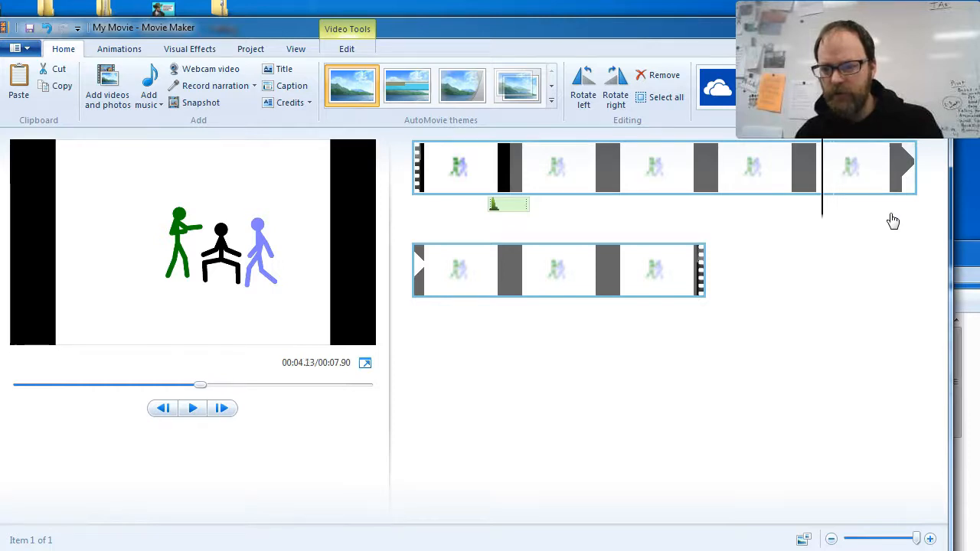
key("j")
key("j")
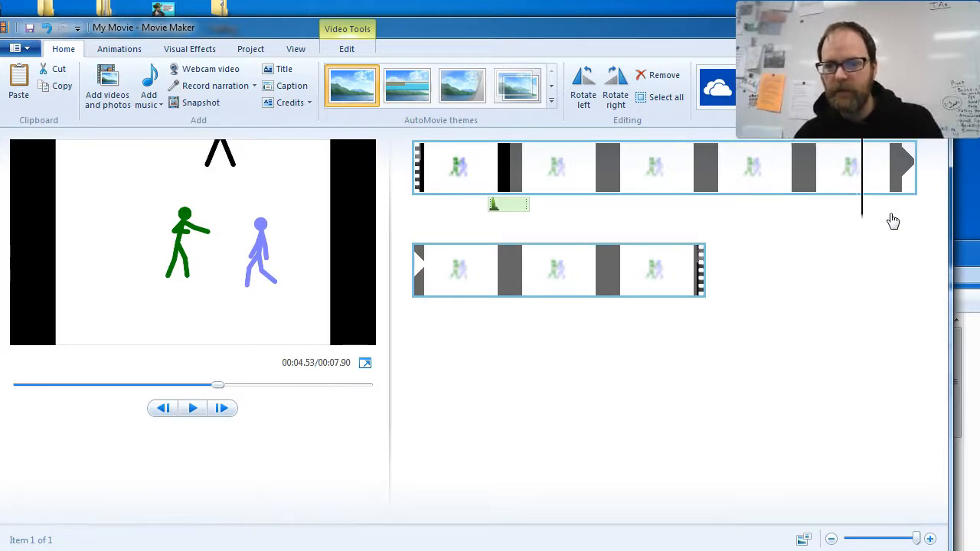
key("l")
key("l")
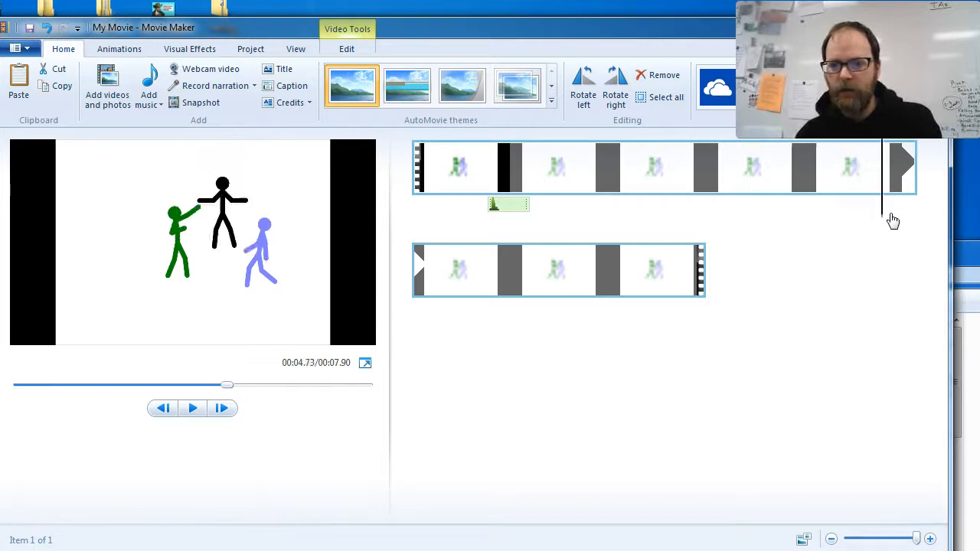
key("l")
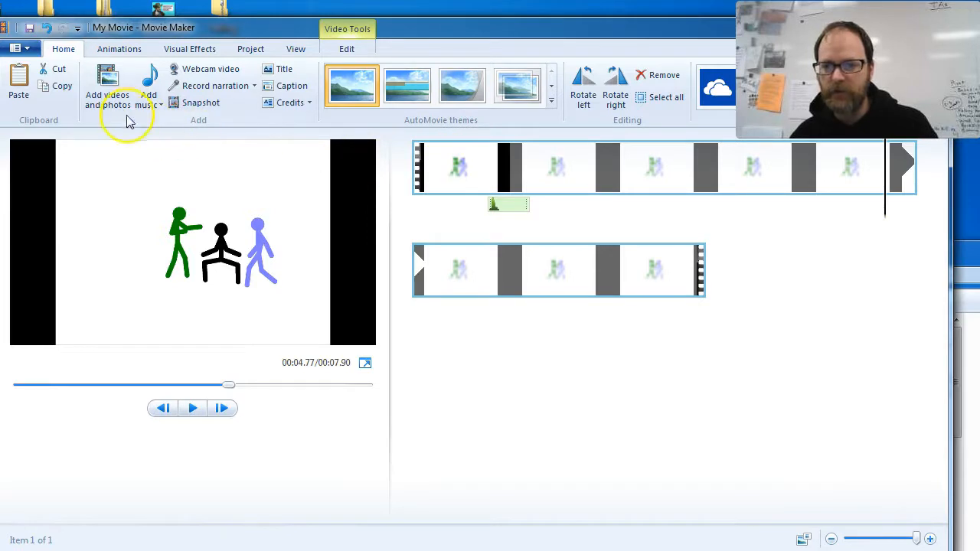
- Add thump.wav to the music track at playhead position 00:04.77
left_click(156, 106)
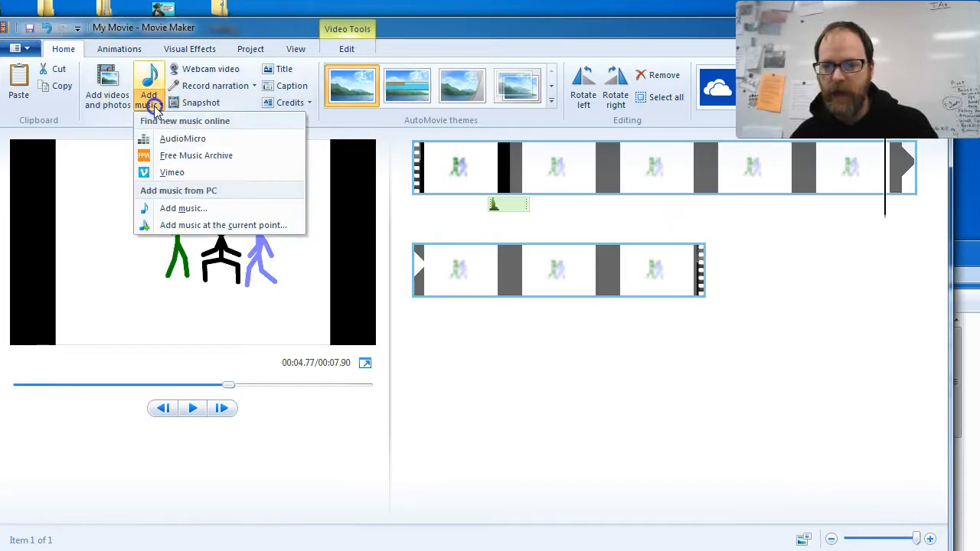
left_click(188, 209)
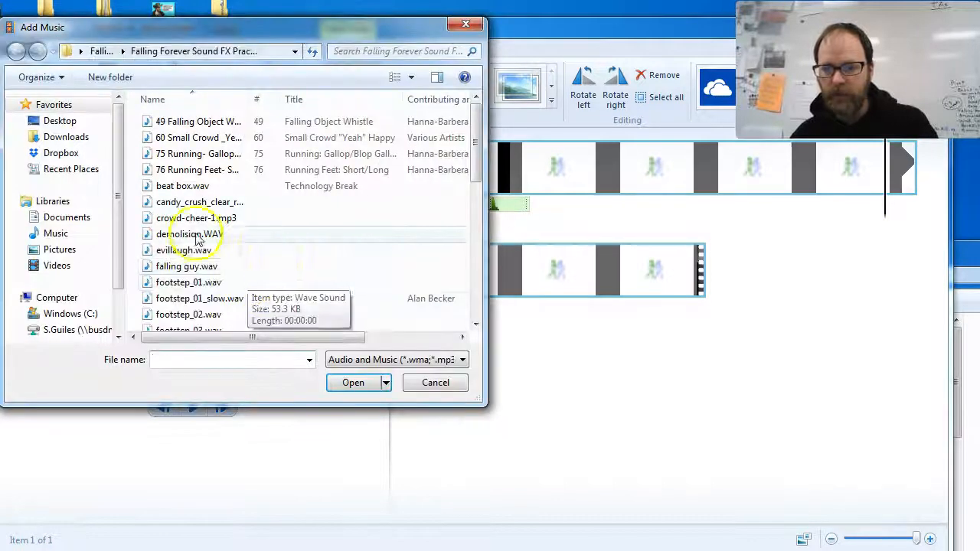
left_click(192, 297)
scroll(194, 294, "down", 7)
left_click(182, 263)
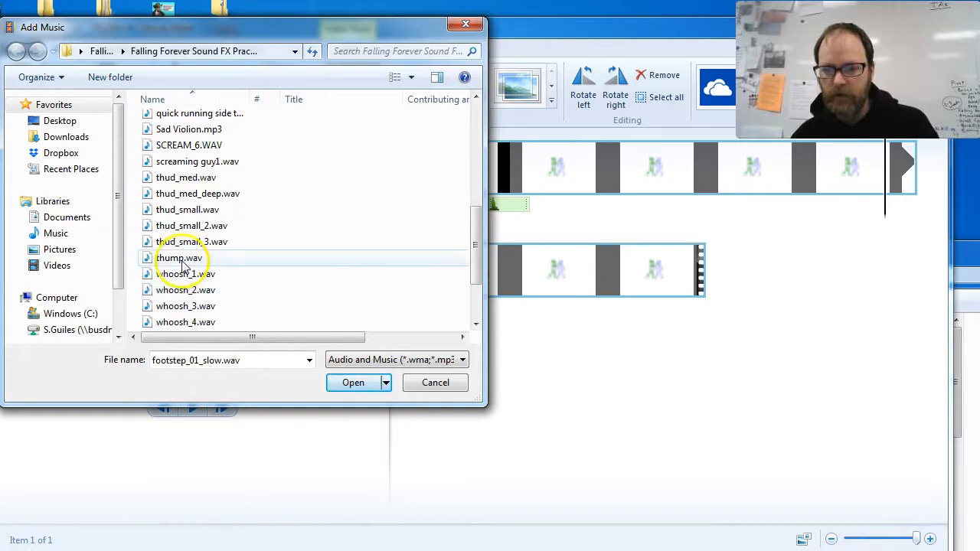
left_click(351, 383)
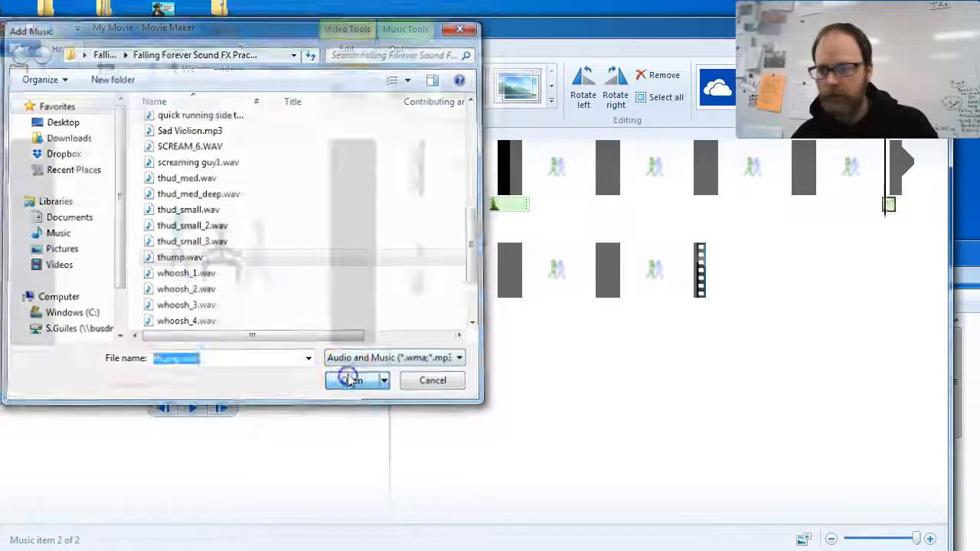
- Play the movie from 00:04.23 across the thump.wav clip and pause after the black figure's double punch
left_click(829, 212)
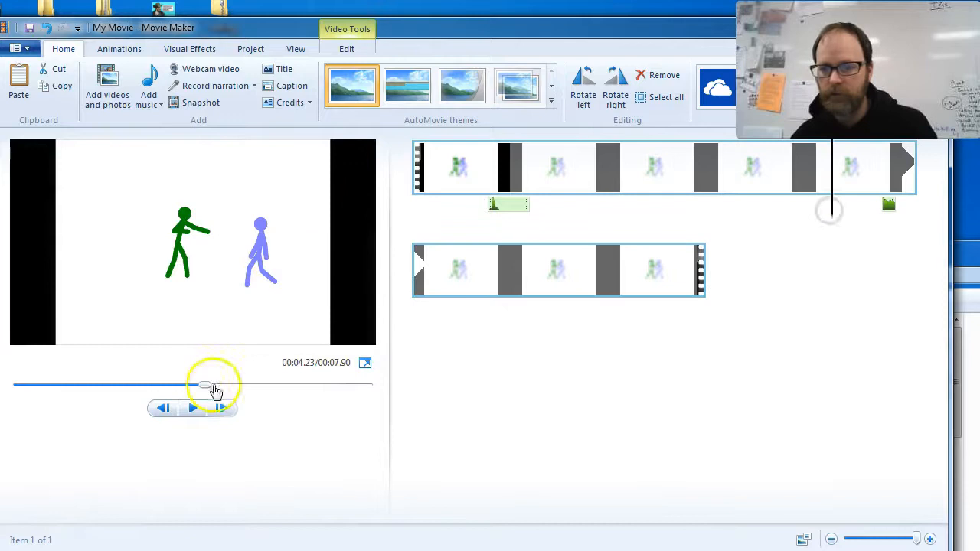
left_click(193, 411)
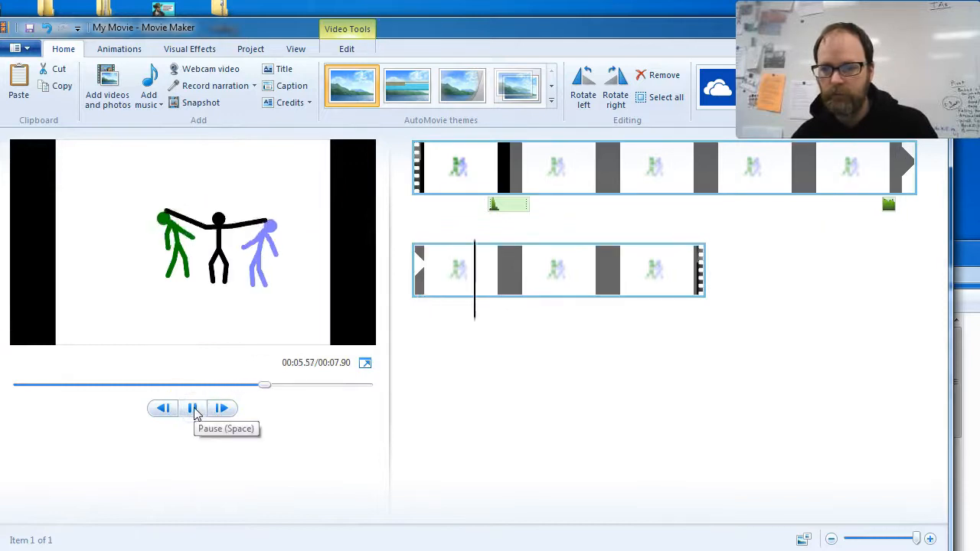
key("space")
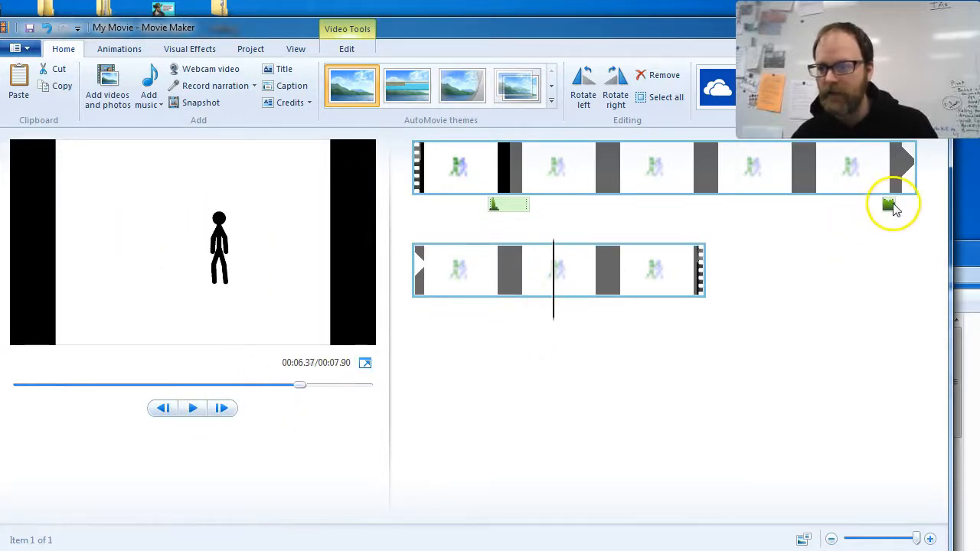
- Return the playhead to 00:04.77 and delete the thump.wav clip
left_click_drag(823, 219, 883, 223)
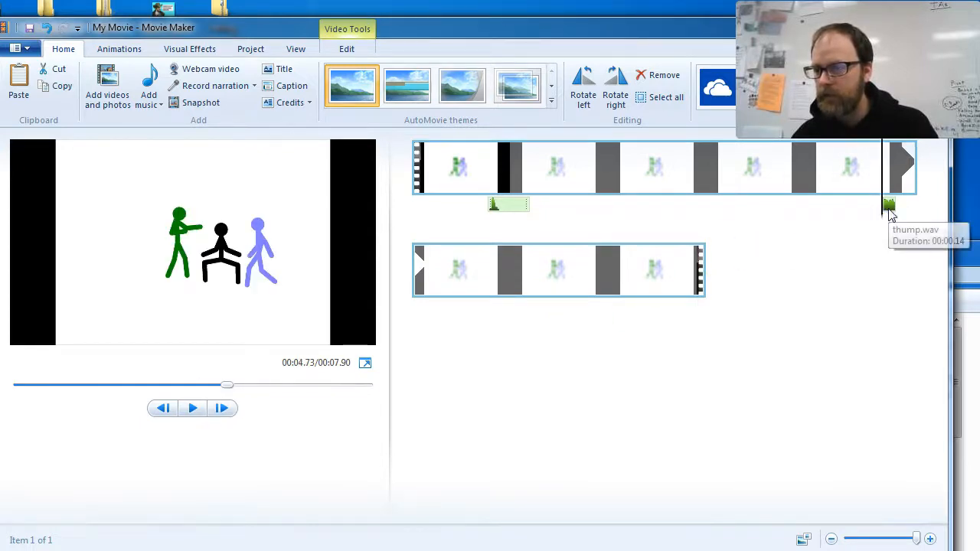
left_click(888, 208)
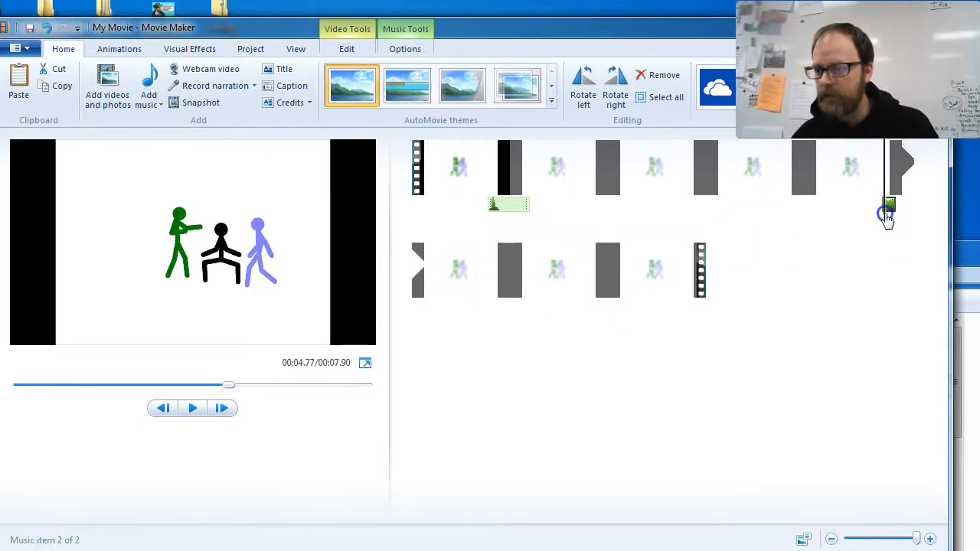
key("Delete")
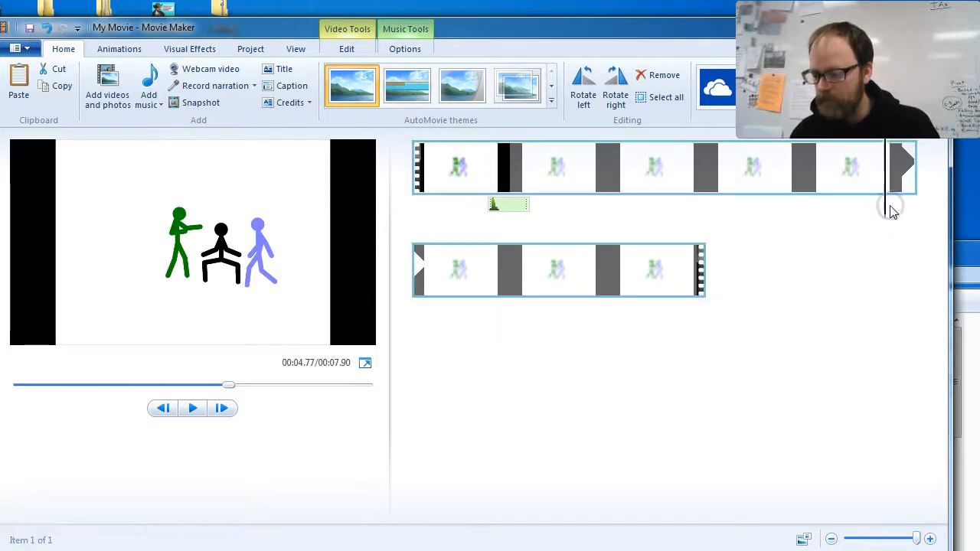
- Add thud_med_deep.wav to the music track at playhead position 00:04.77
left_click(149, 100)
left_click(205, 230)
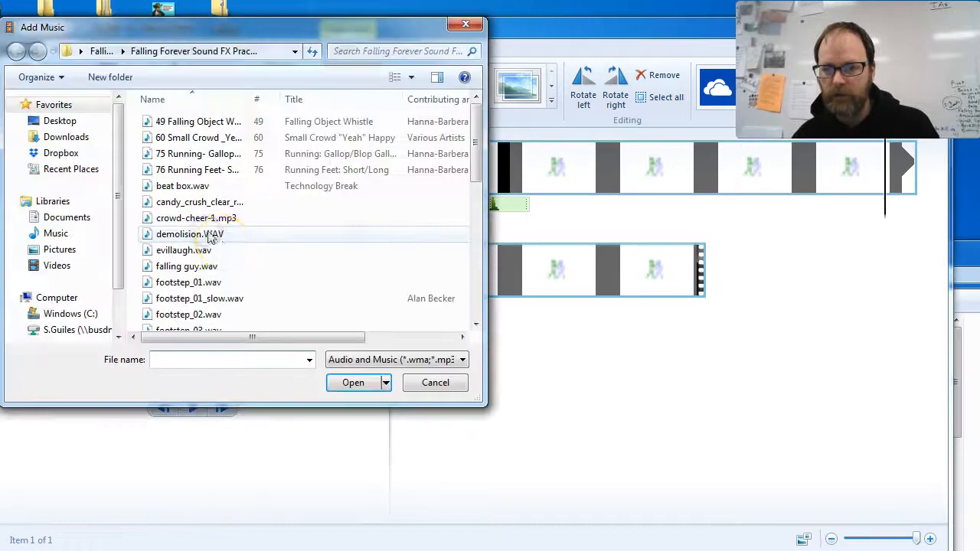
left_click(195, 250)
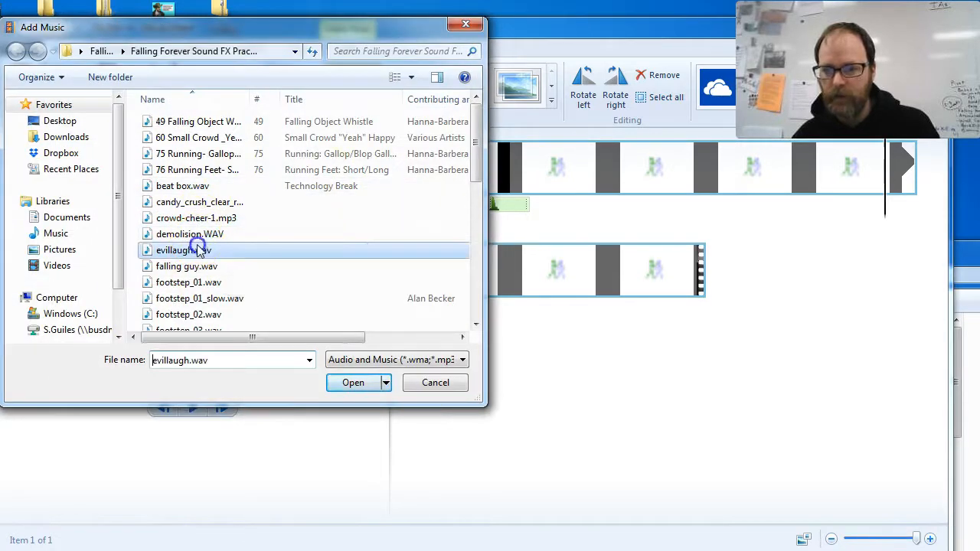
scroll(196, 254, "down", 7)
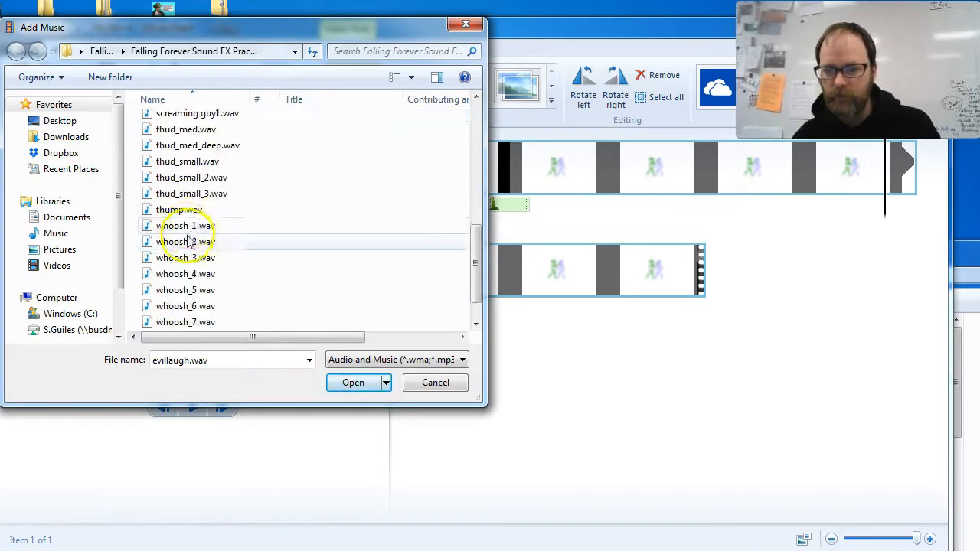
left_click(192, 145)
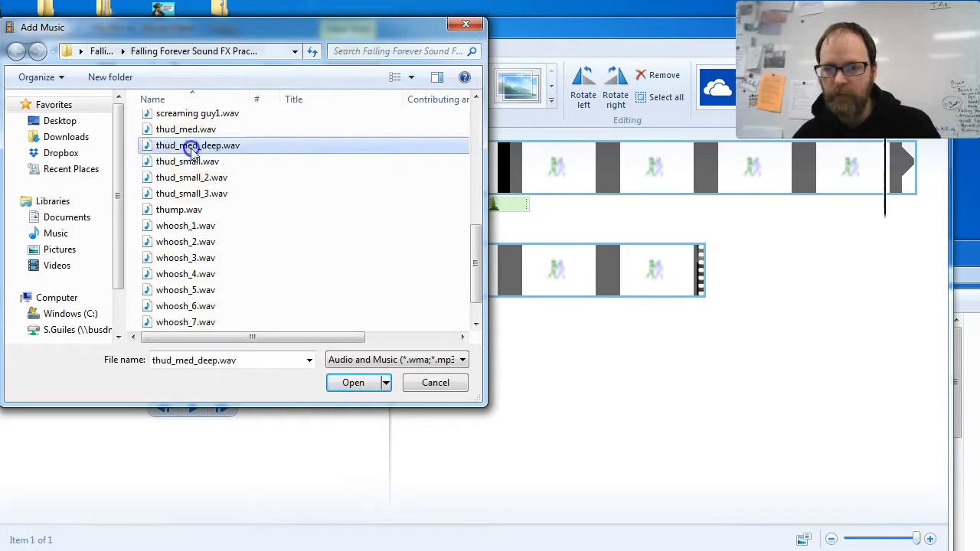
left_click(352, 382)
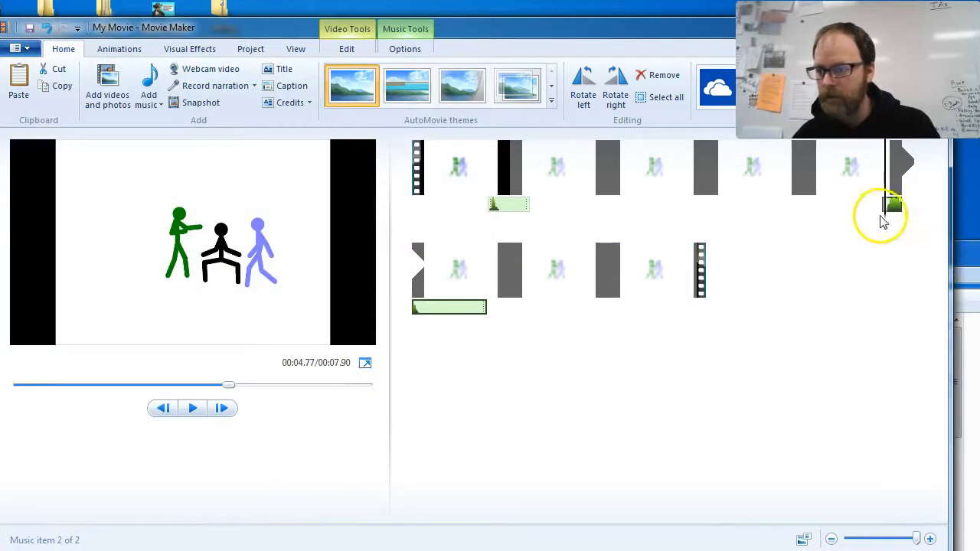
- Play the movie from 00:04.40 across the thud_med_deep.wav clip and pause after it
left_click(847, 218)
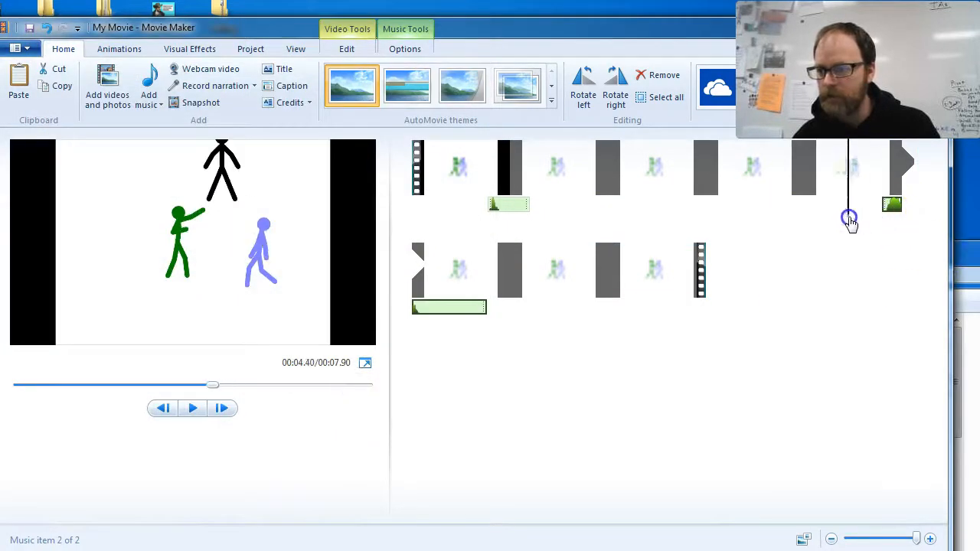
left_click(192, 409)
key("space")
- Trim the thud_med_deep.wav clip by setting its end point to 0.42 s
left_click_drag(570, 310, 488, 323)
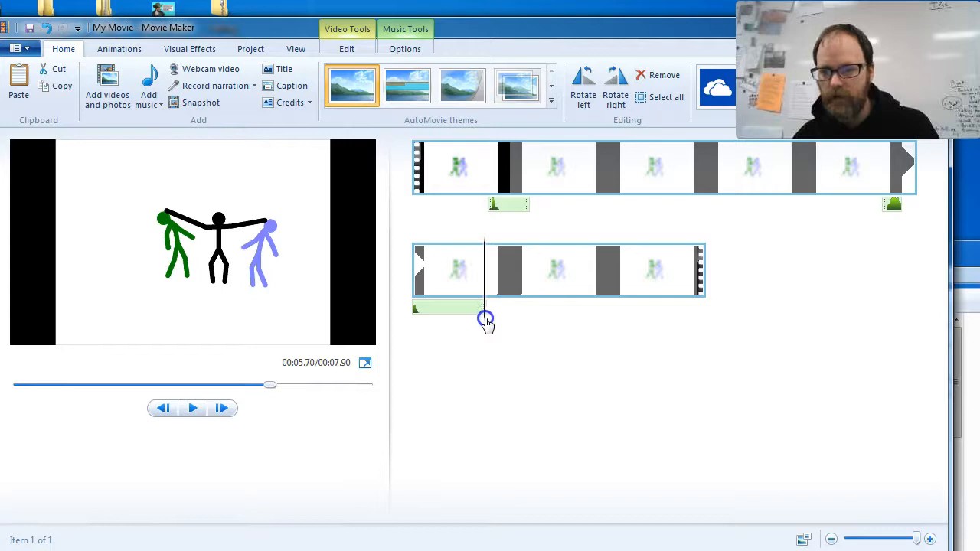
left_click(462, 311)
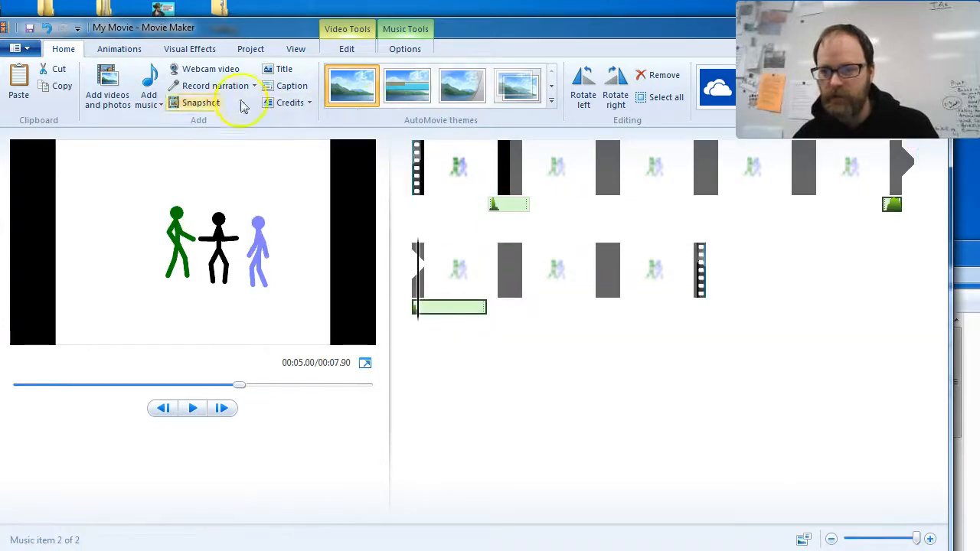
left_click(397, 40)
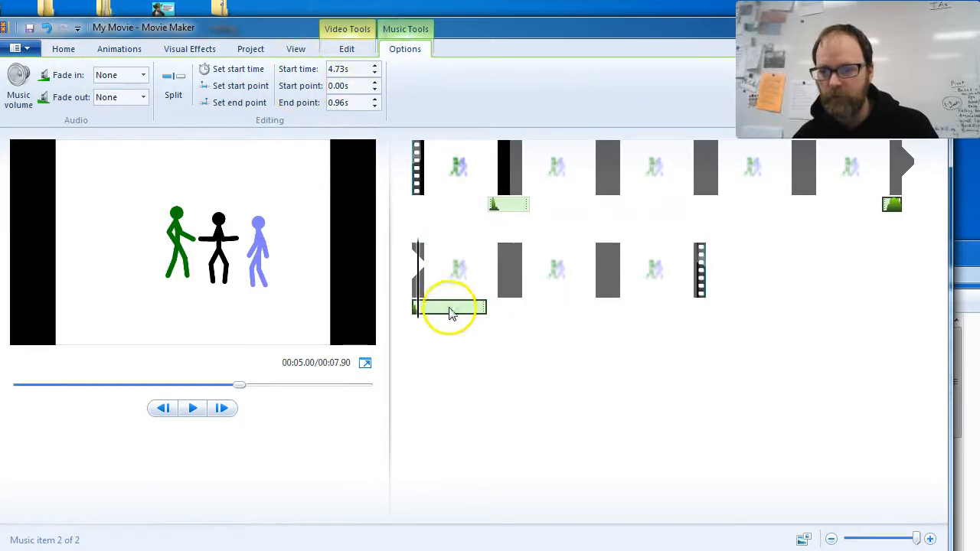
left_click(375, 107)
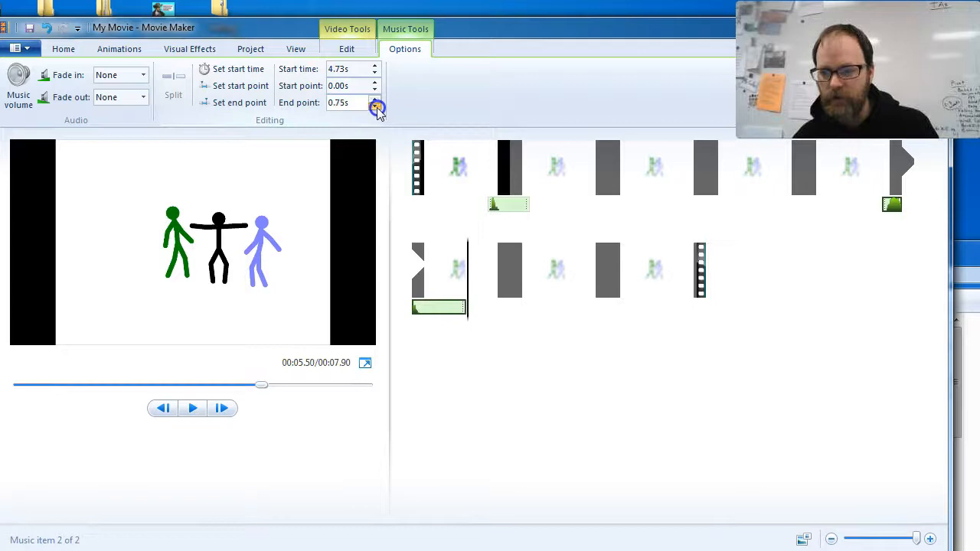
left_click(375, 106)
left_click(376, 106)
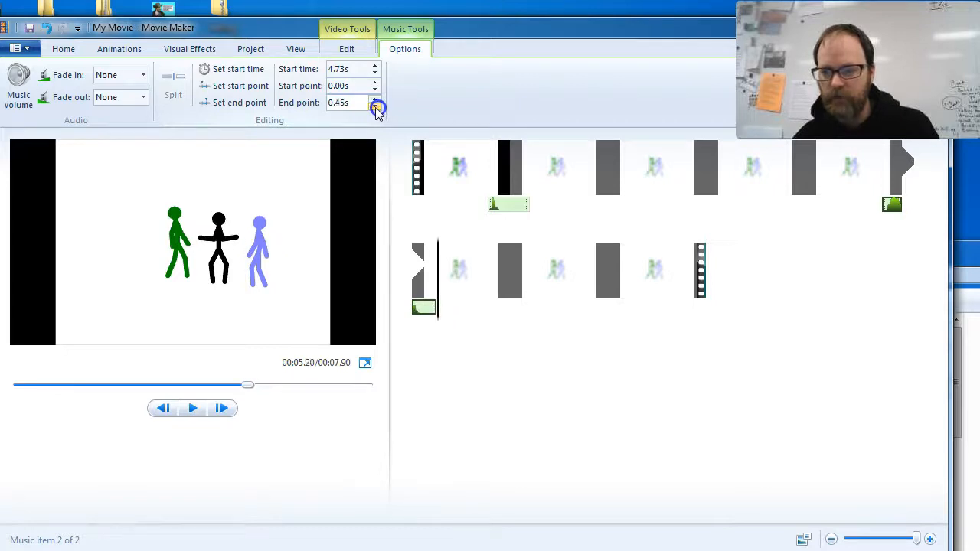
- Add thud_med.wav at playhead position 00:05.63, where the black figure's outstretched arms hit both opponents
left_click(447, 321)
left_click_drag(447, 322, 480, 328)
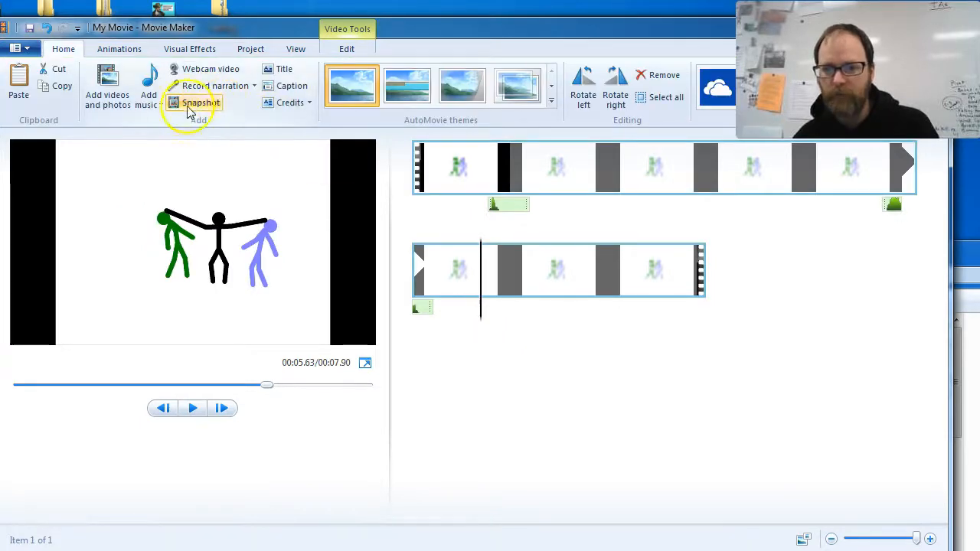
left_click(148, 98)
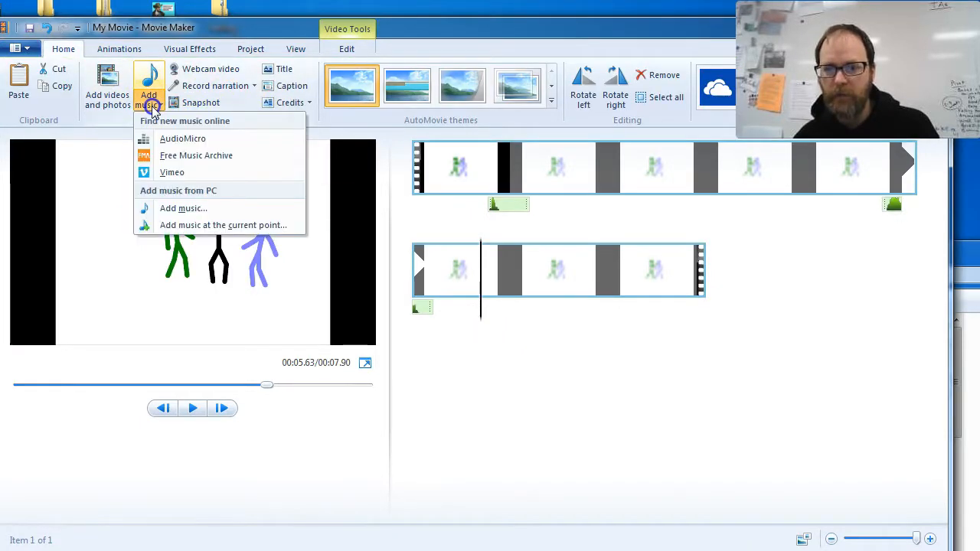
left_click(189, 222)
left_click(186, 267)
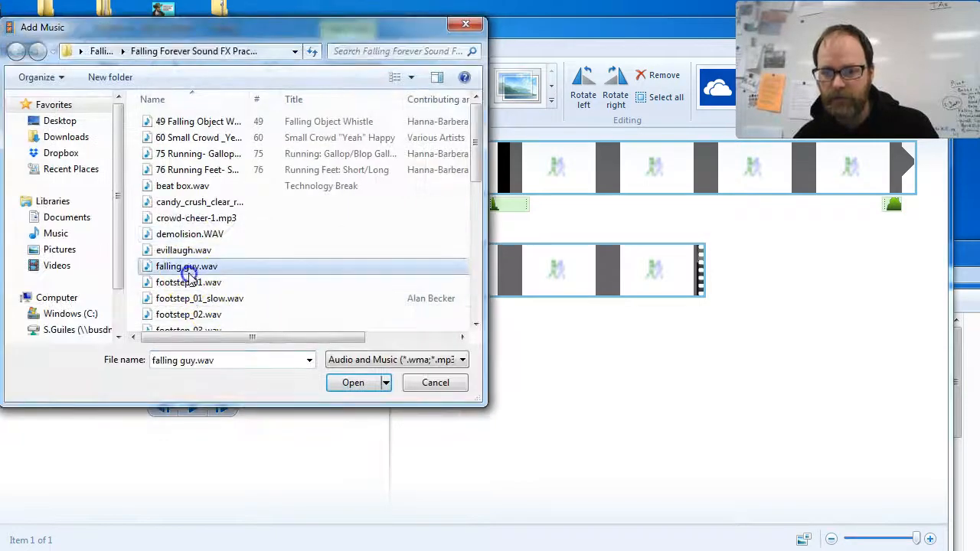
scroll(189, 276, "down", 5)
scroll(189, 280, "down", 3)
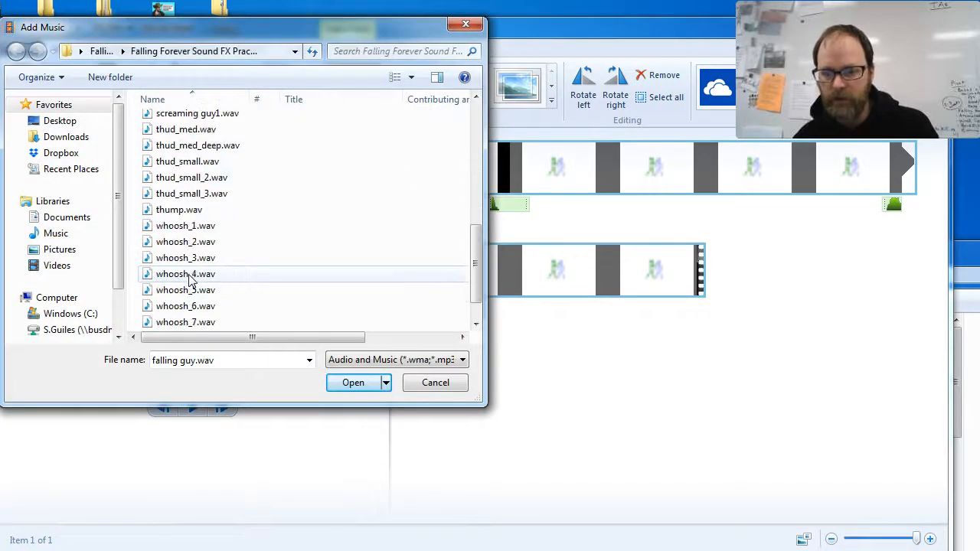
scroll(190, 281, "up", 2)
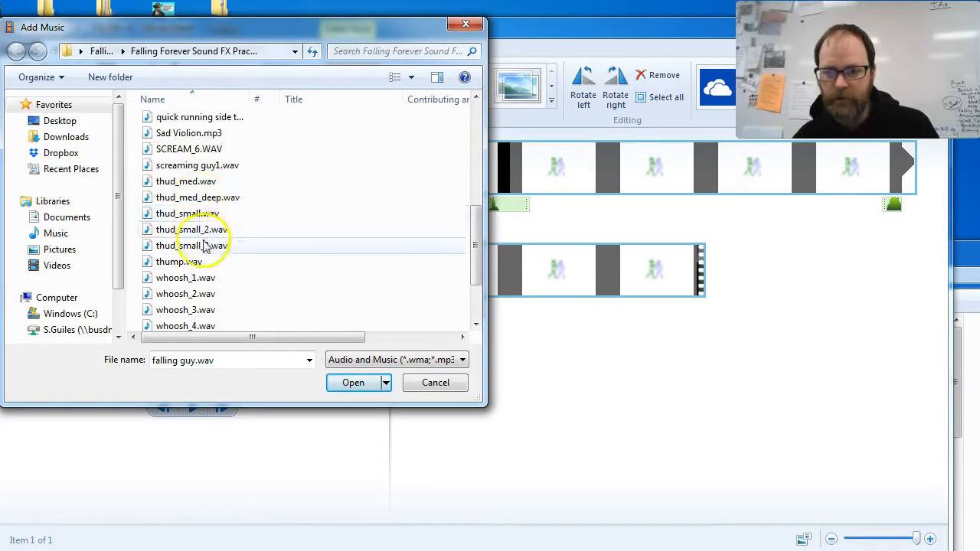
left_click(184, 182)
left_click(360, 382)
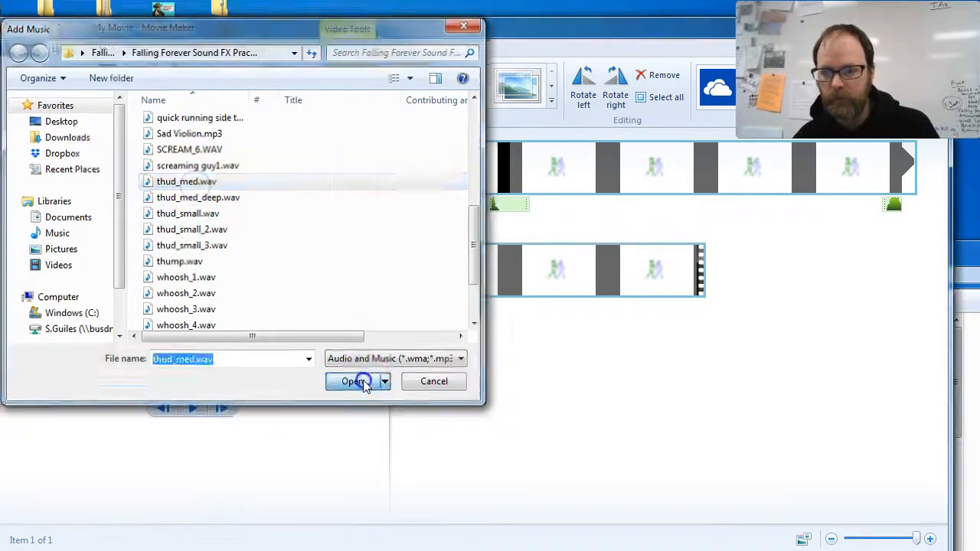
- Play the movie across the thud_med.wav clip, and replay it from before the first sound clip, pausing near the end
left_click(398, 328)
key("space")
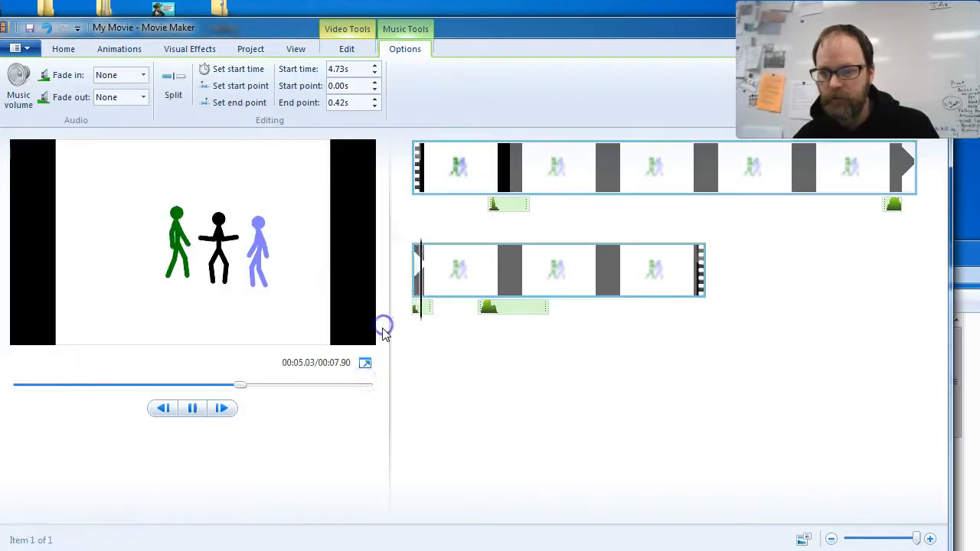
left_click(580, 325)
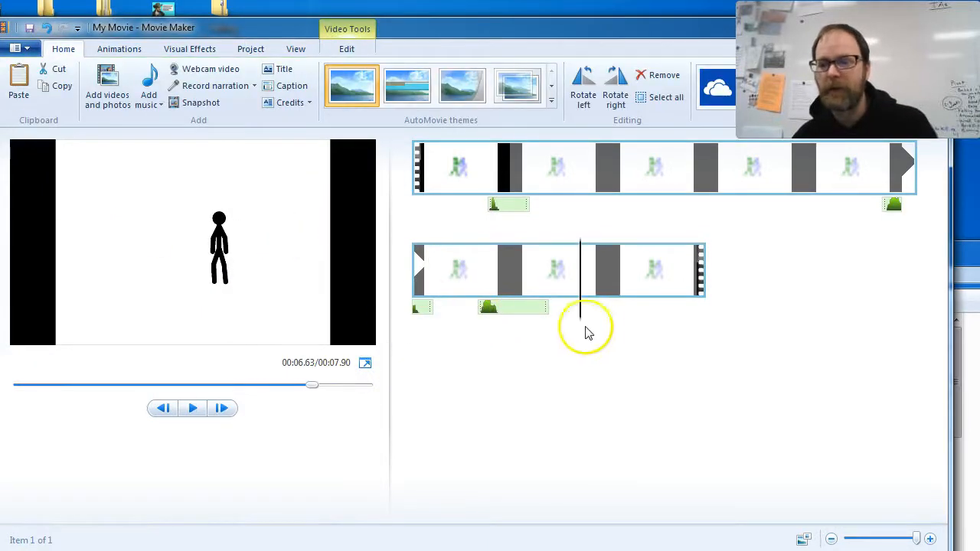
left_click(467, 212)
key("space")
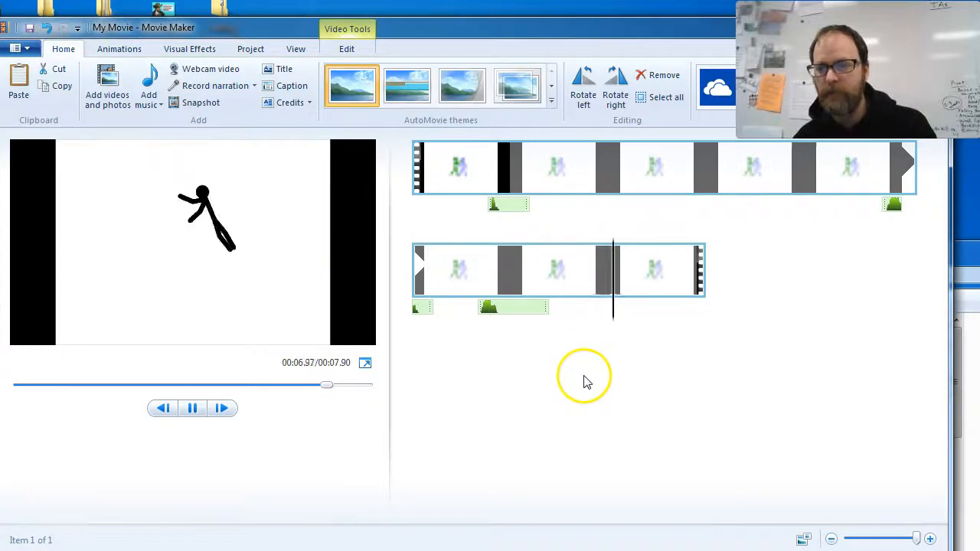
key("space")
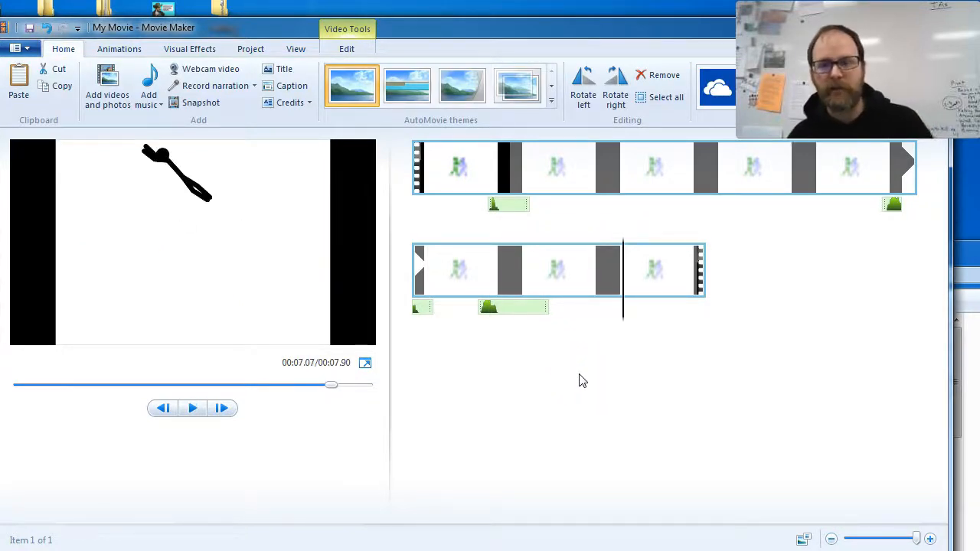